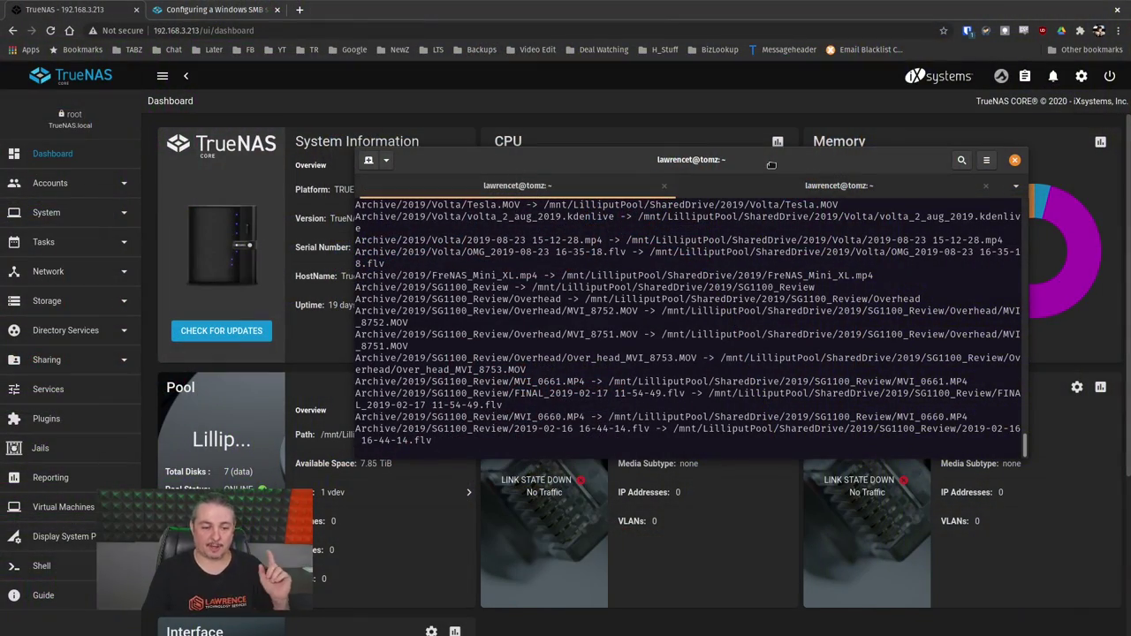
- Switch from the terminal to the TrueNAS dashboard and examine the system, pool and network interface overview
drag(770, 164, 769, 164)
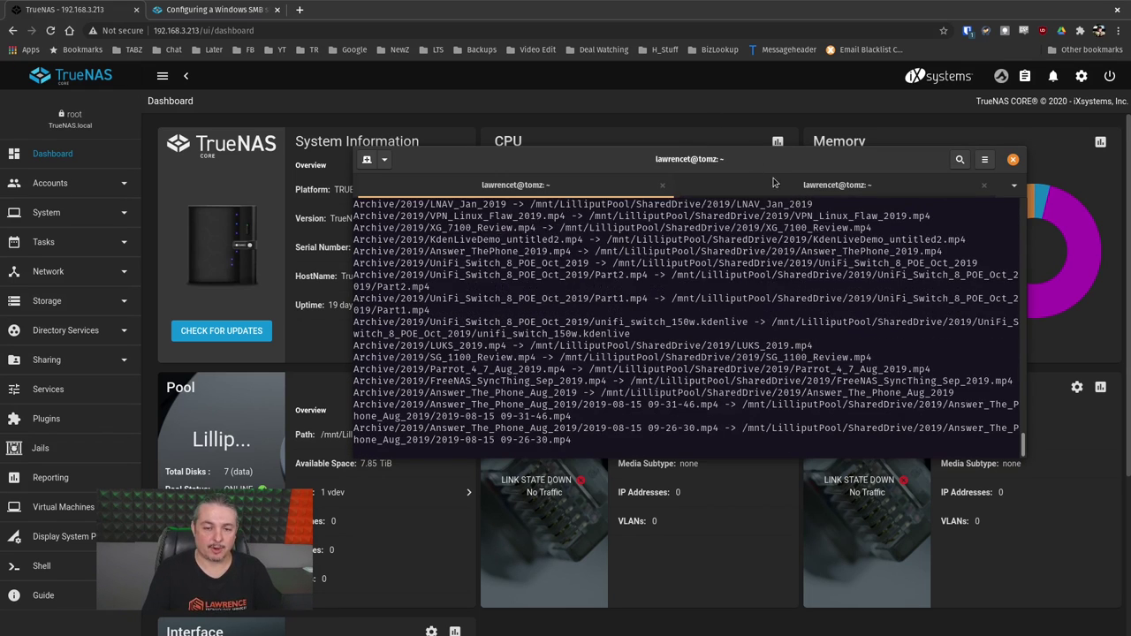
key(alt+Tab)
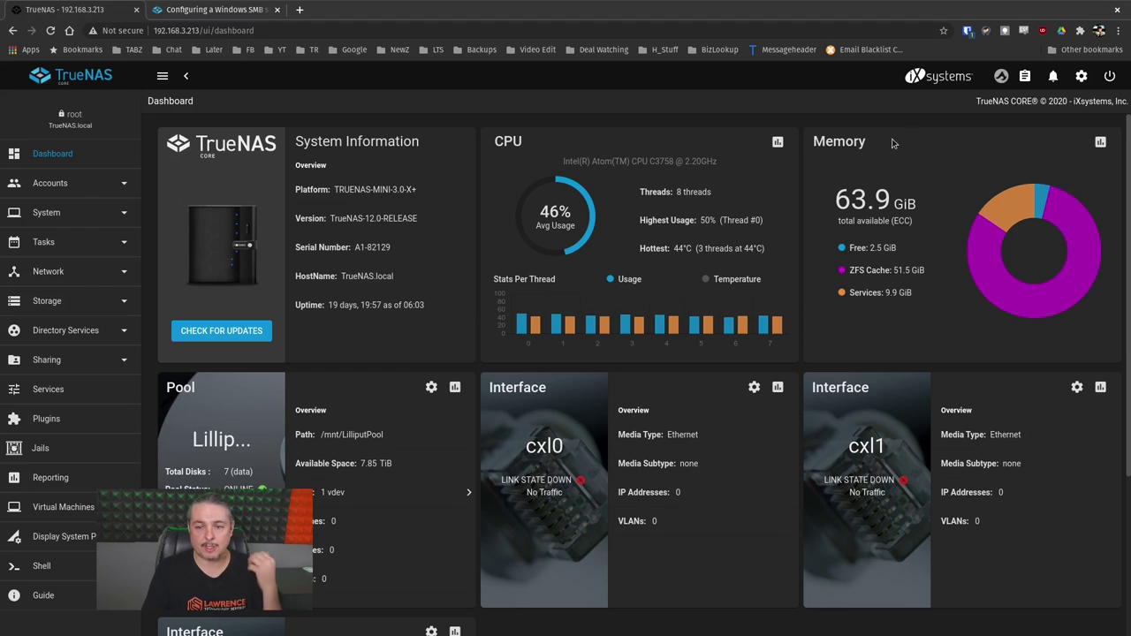
mouse_move(727, 323)
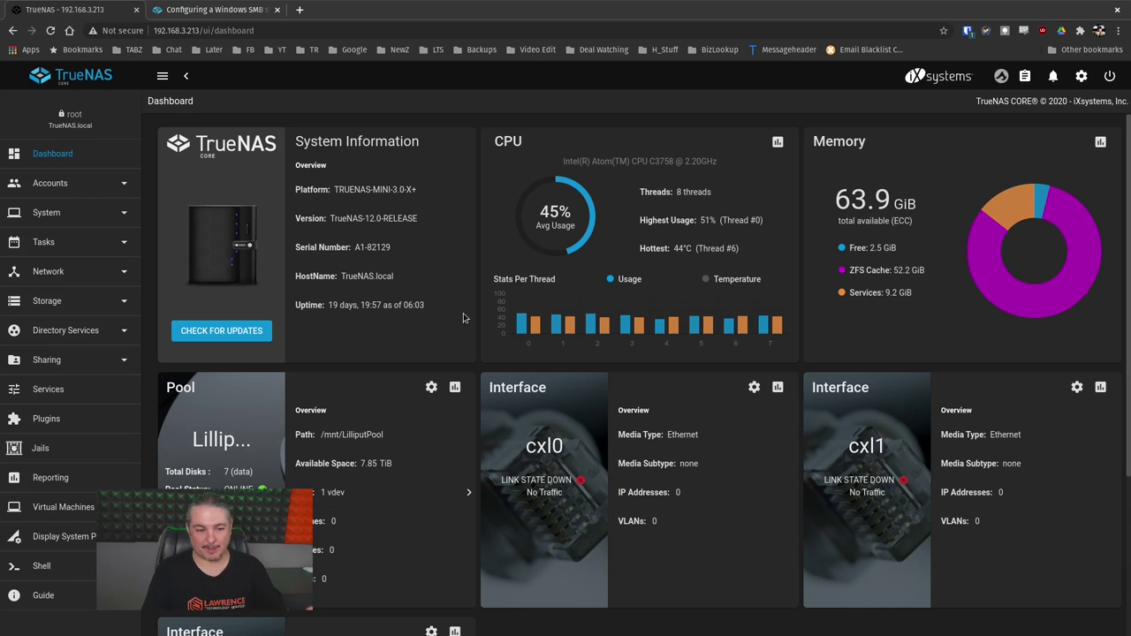
scroll(451, 310, down, 2)
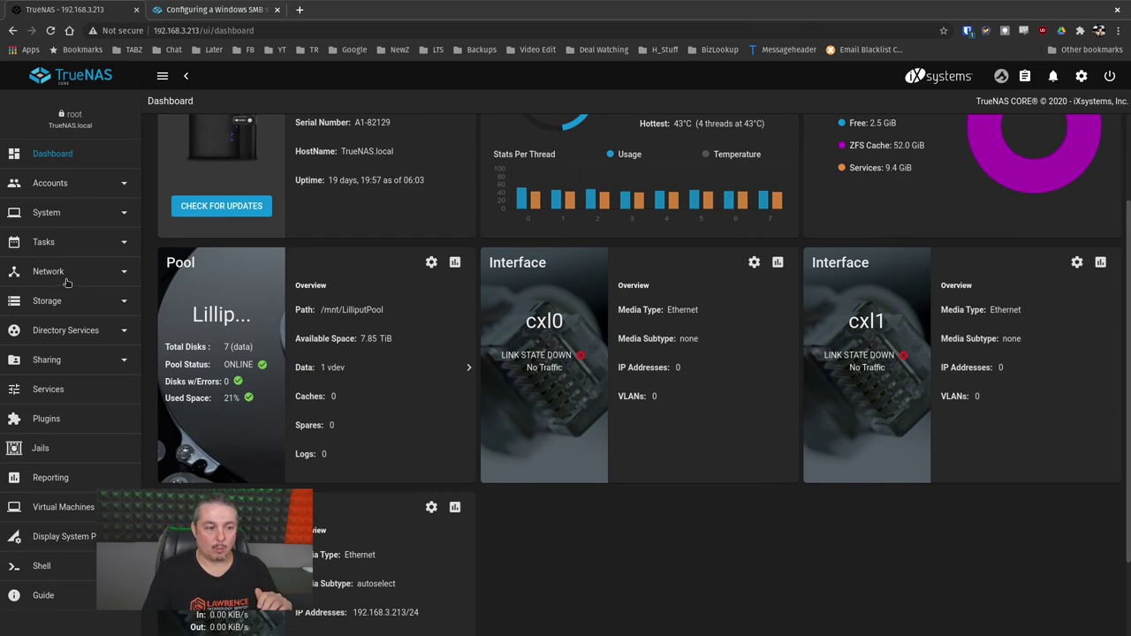
- View the Active Directory domain credentials page and the list of local user accounts, highlighting the root account
click(59, 334)
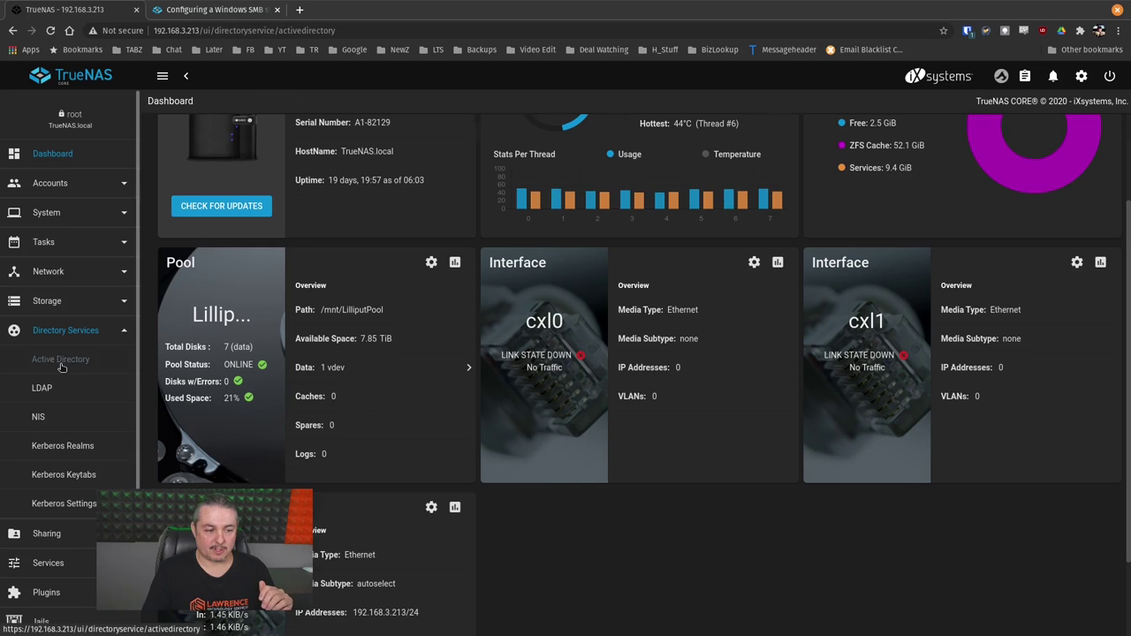
click(60, 363)
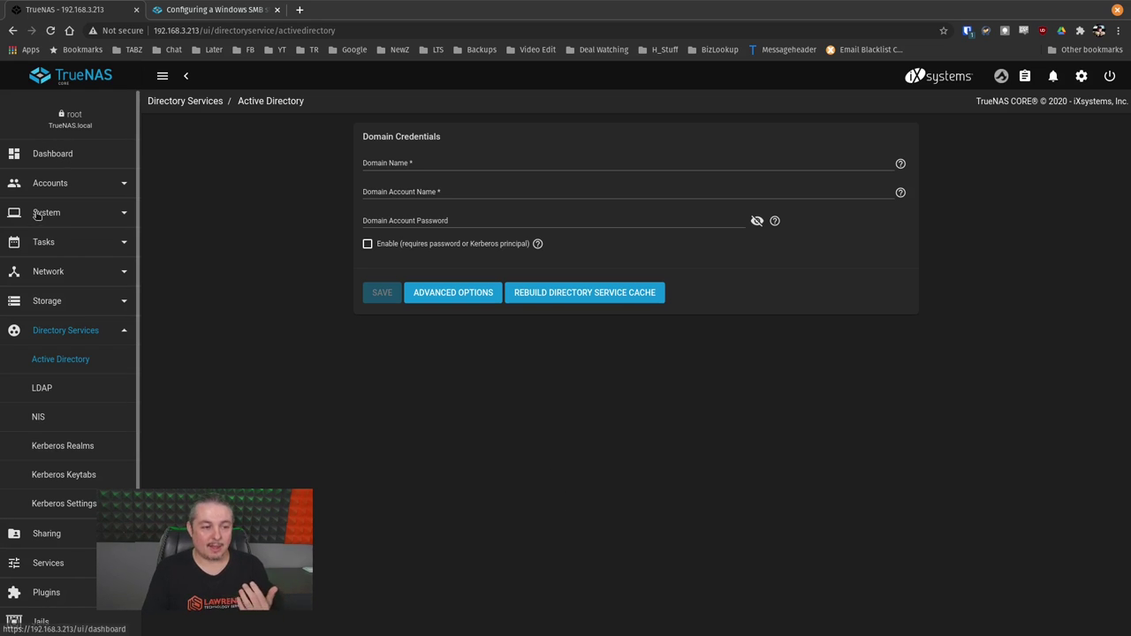
click(55, 183)
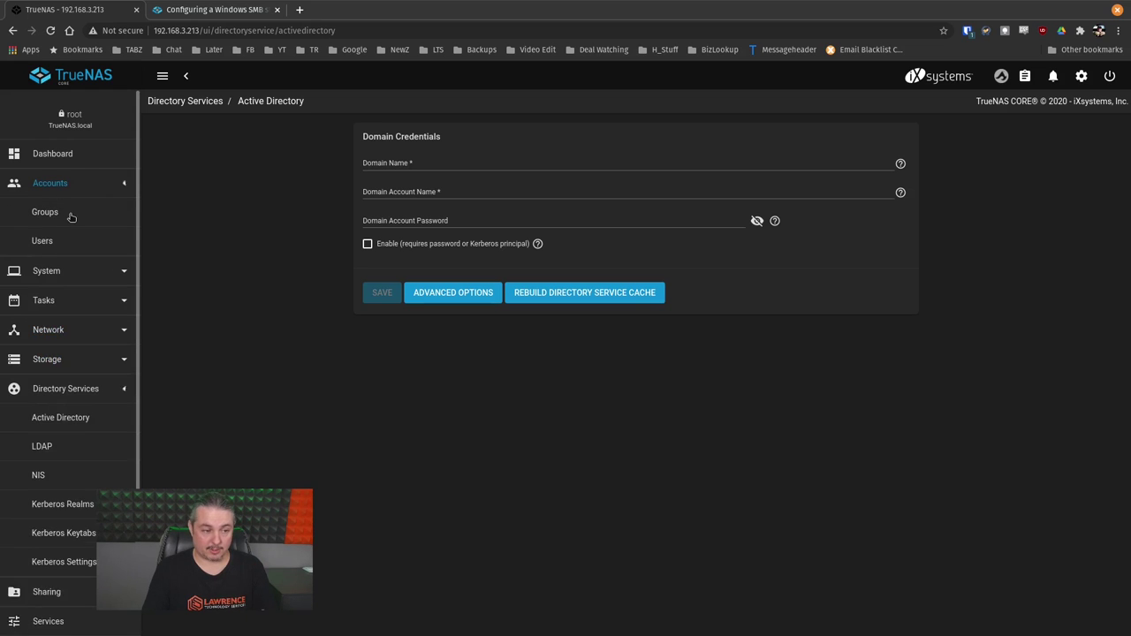
click(53, 241)
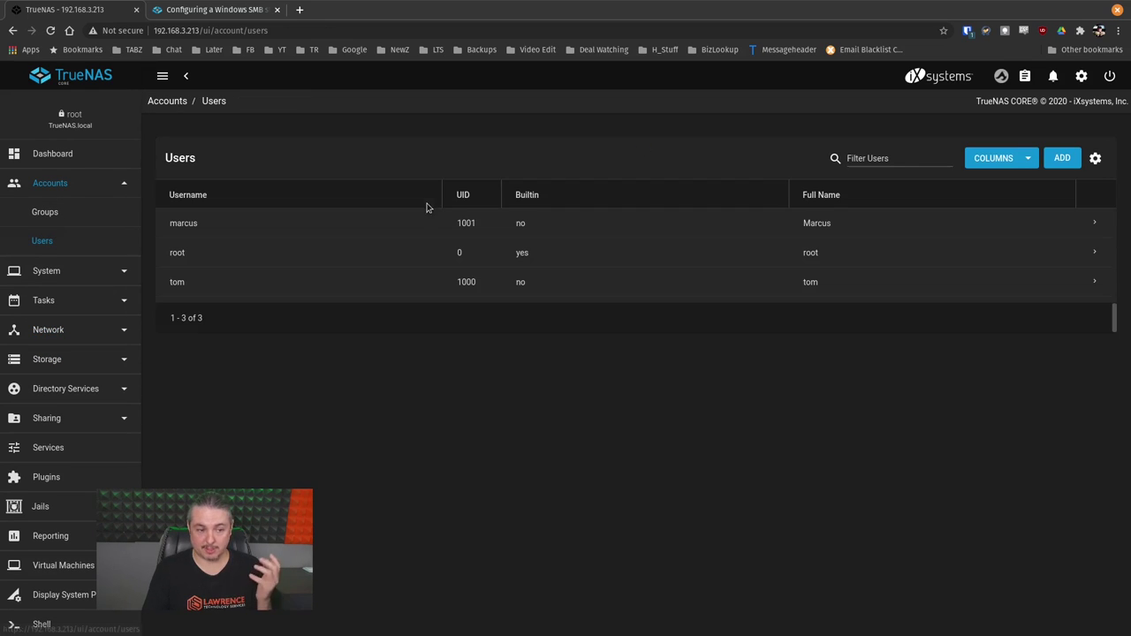
double_click(176, 252)
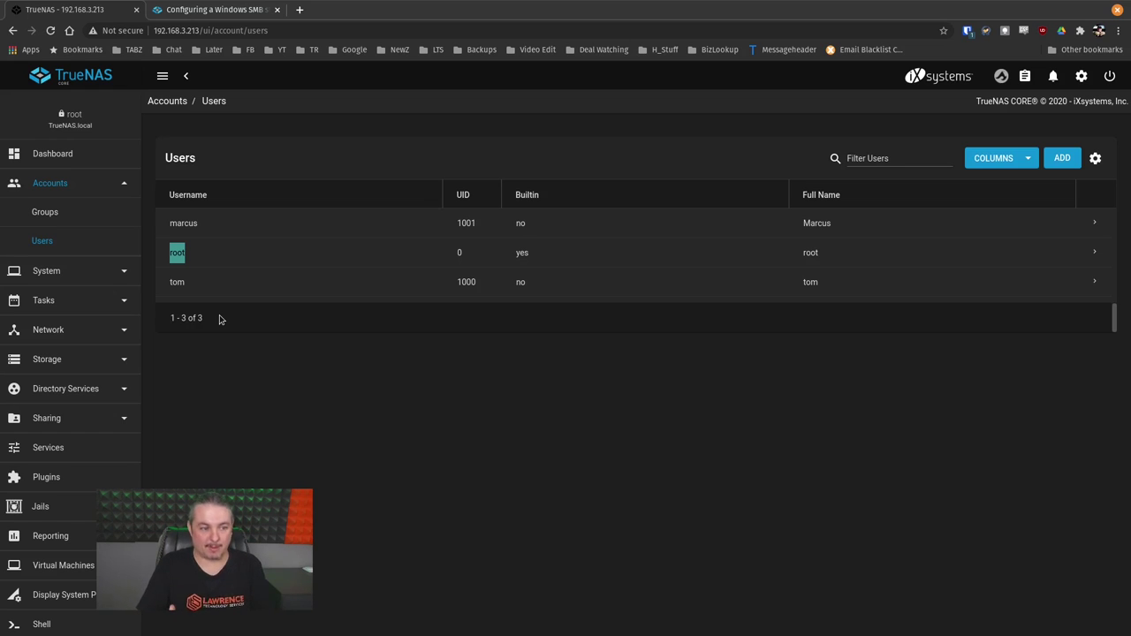
click(98, 194)
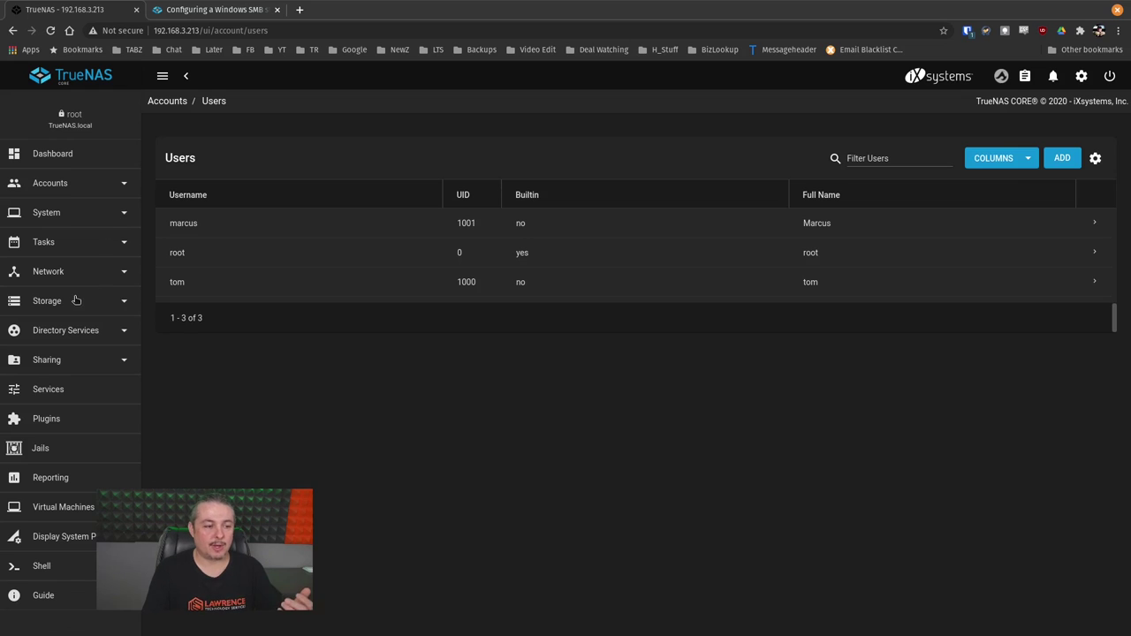
- Open the storage pools and examine the space used by the datasets in LilliputPool, especially SharedDrive
click(76, 300)
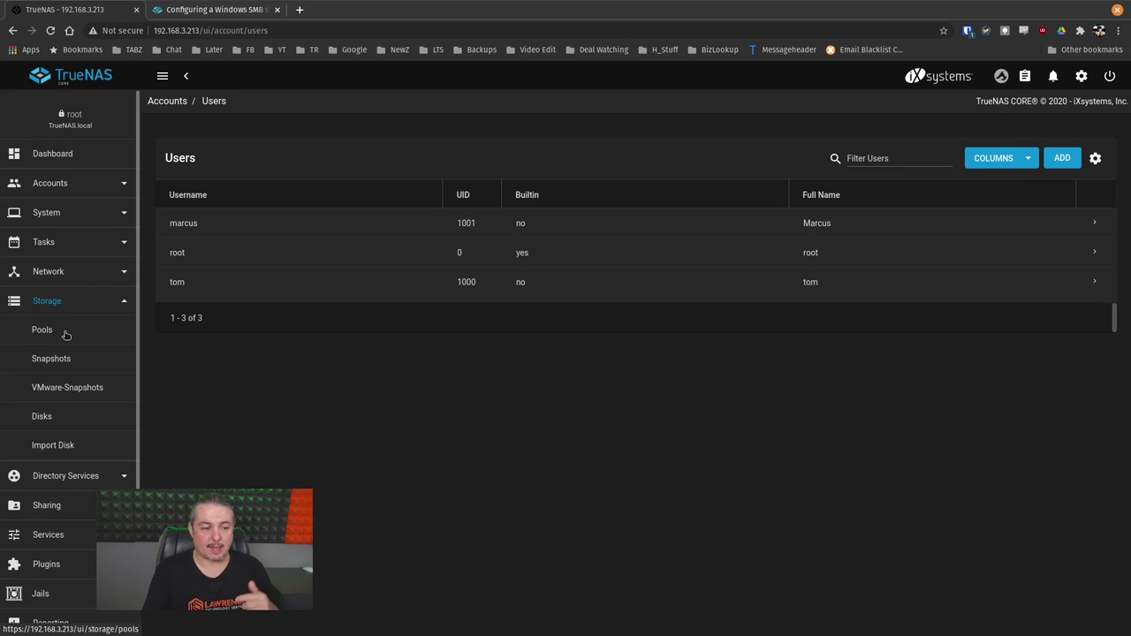
click(66, 332)
click(310, 306)
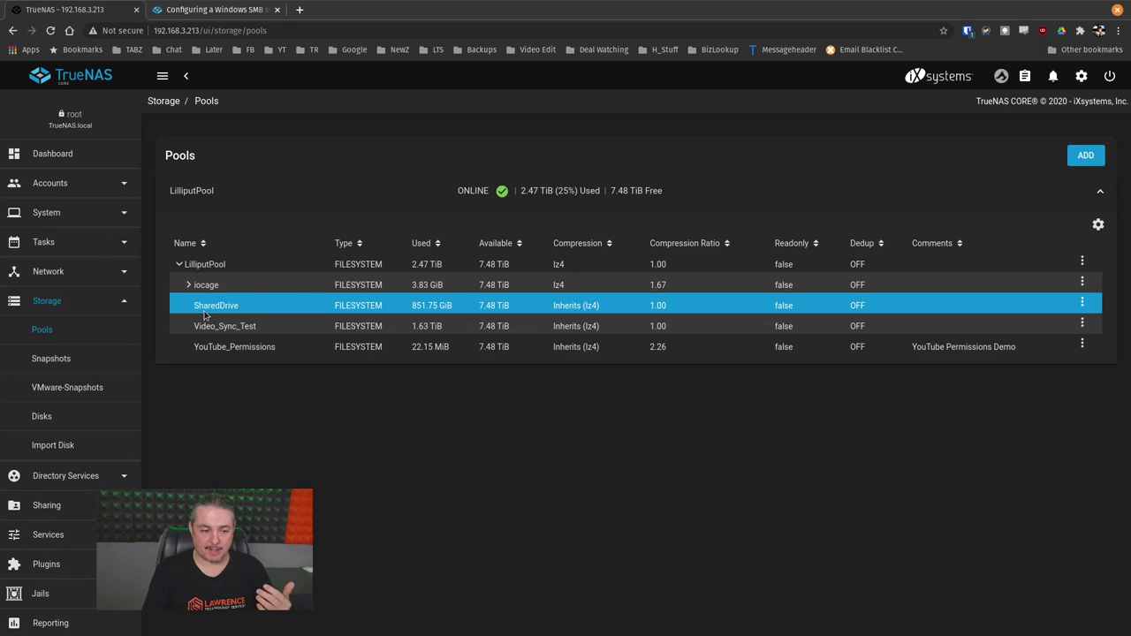
click(423, 320)
click(425, 305)
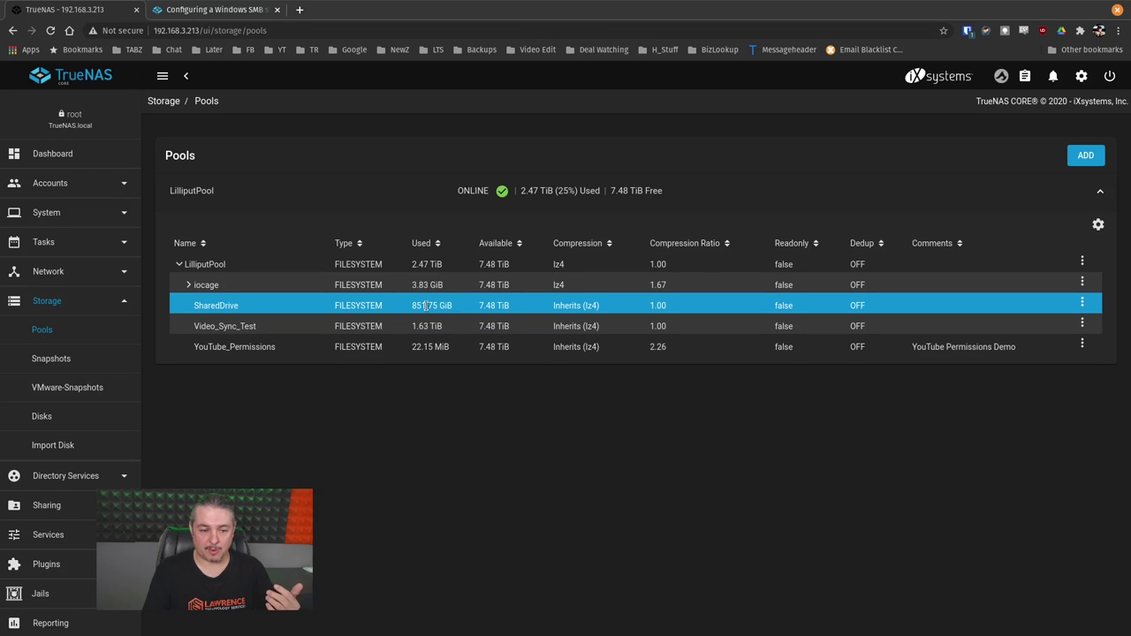
click(433, 319)
click(416, 313)
click(582, 288)
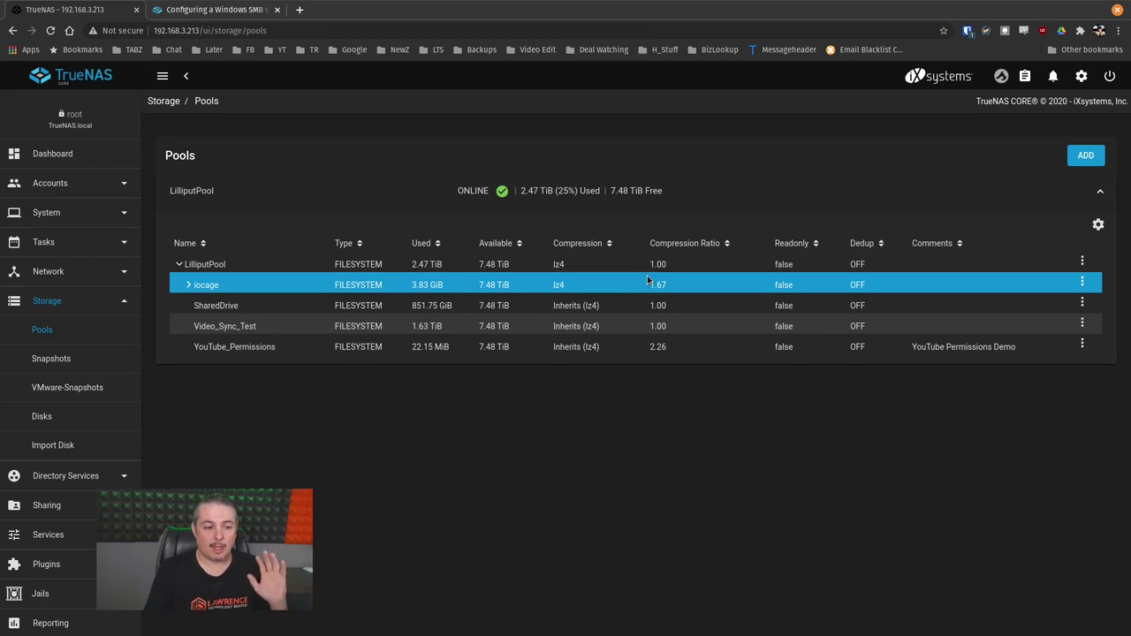
click(270, 307)
click(500, 308)
click(500, 308)
click(402, 331)
click(399, 331)
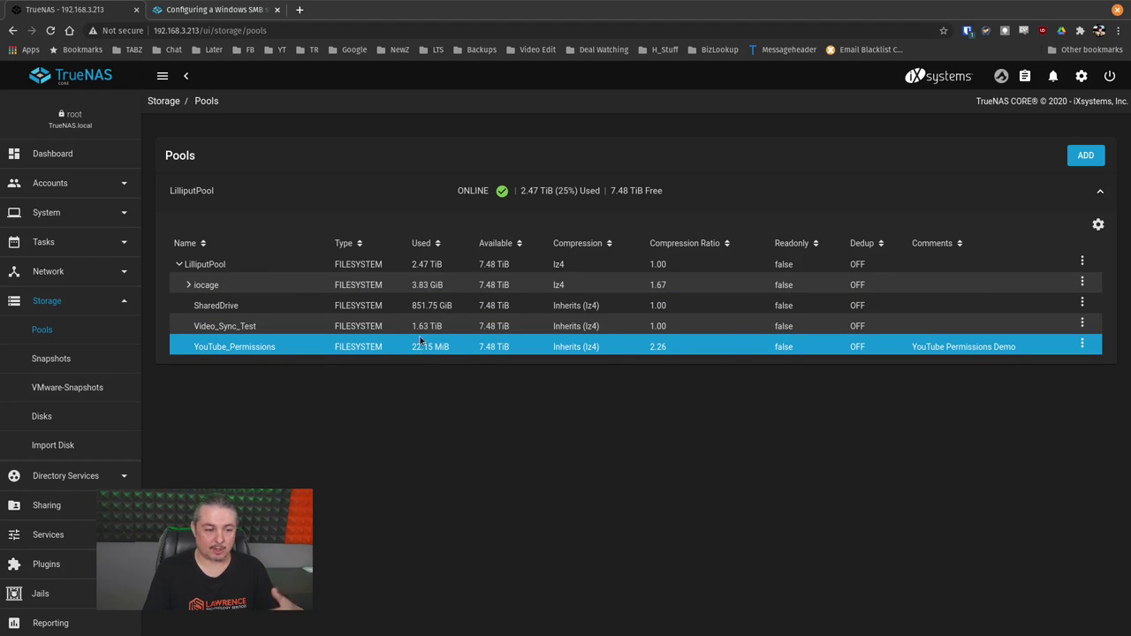
- Examine the owner, group and access control list of the SharedDrive dataset, and leave the ACL editor without saving
click(1081, 302)
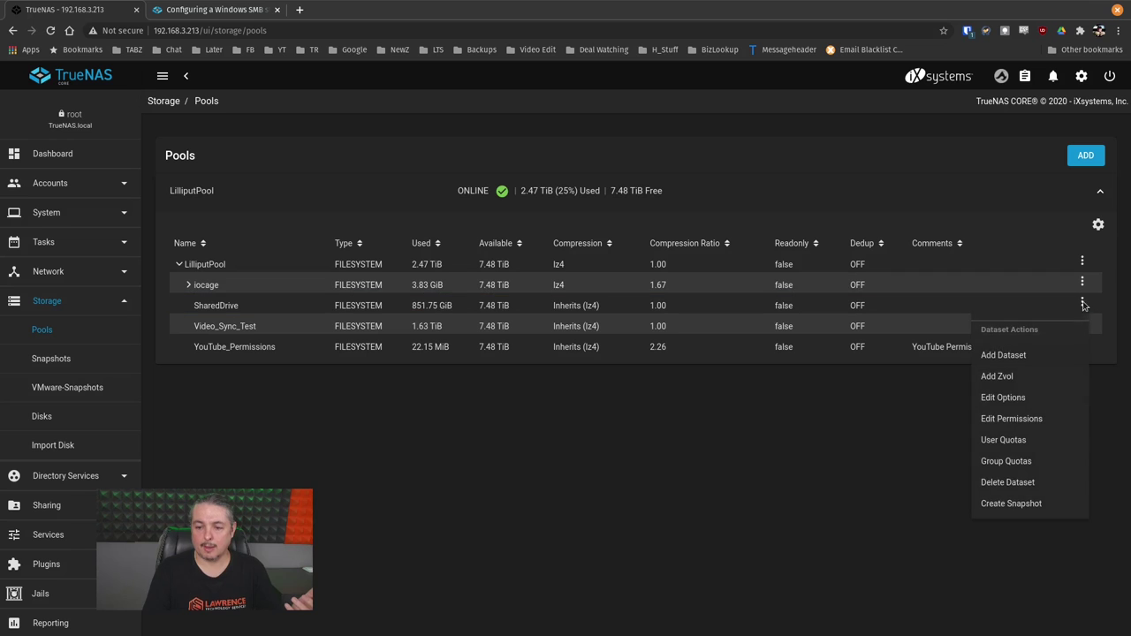
click(1014, 420)
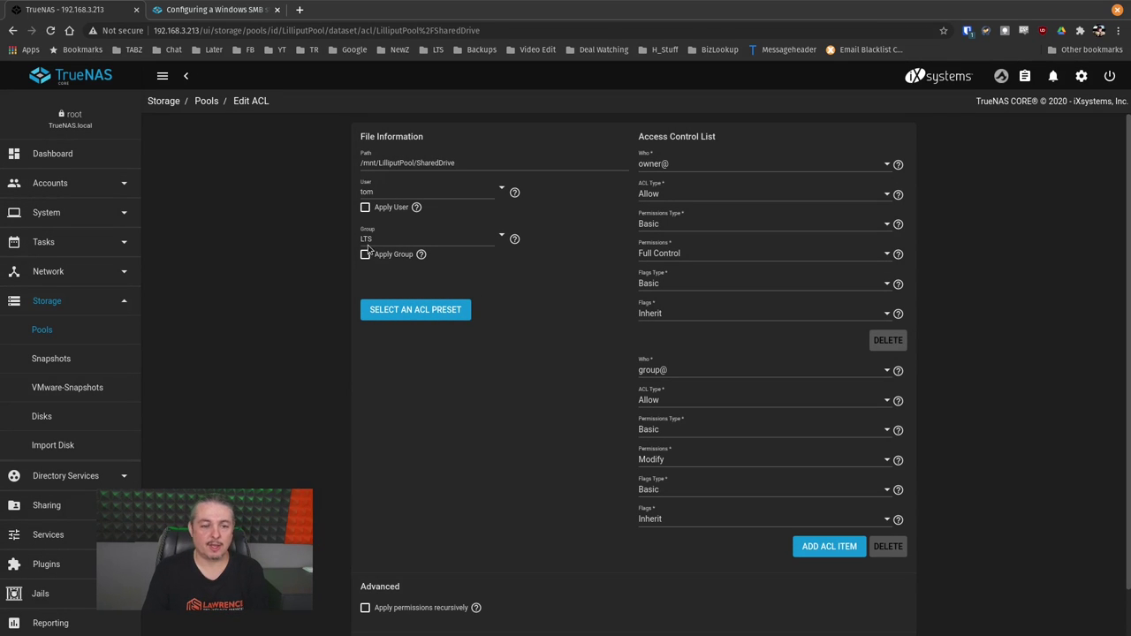
scroll(664, 332, down, 1)
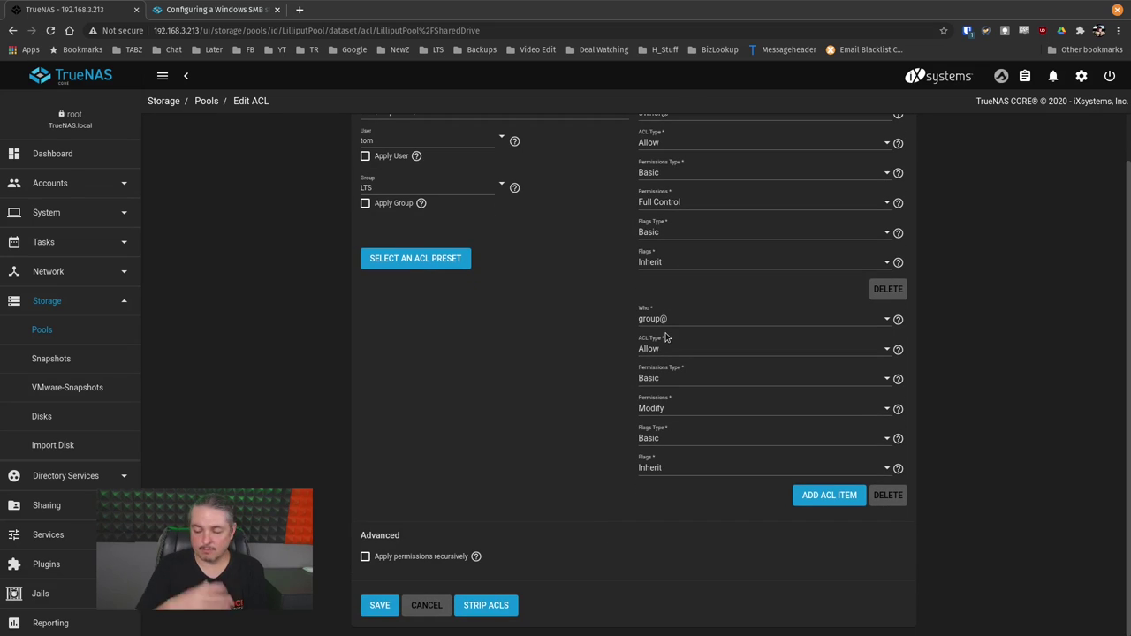
click(427, 602)
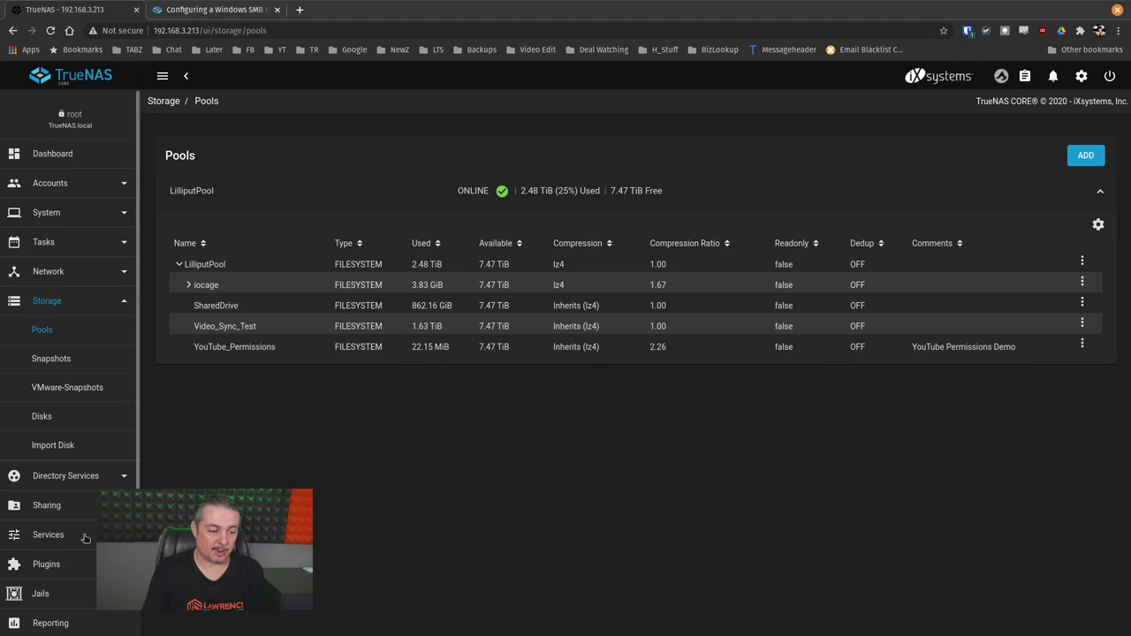
- Open the SharedDrive Windows (SMB) share for editing and display its advanced options
click(80, 506)
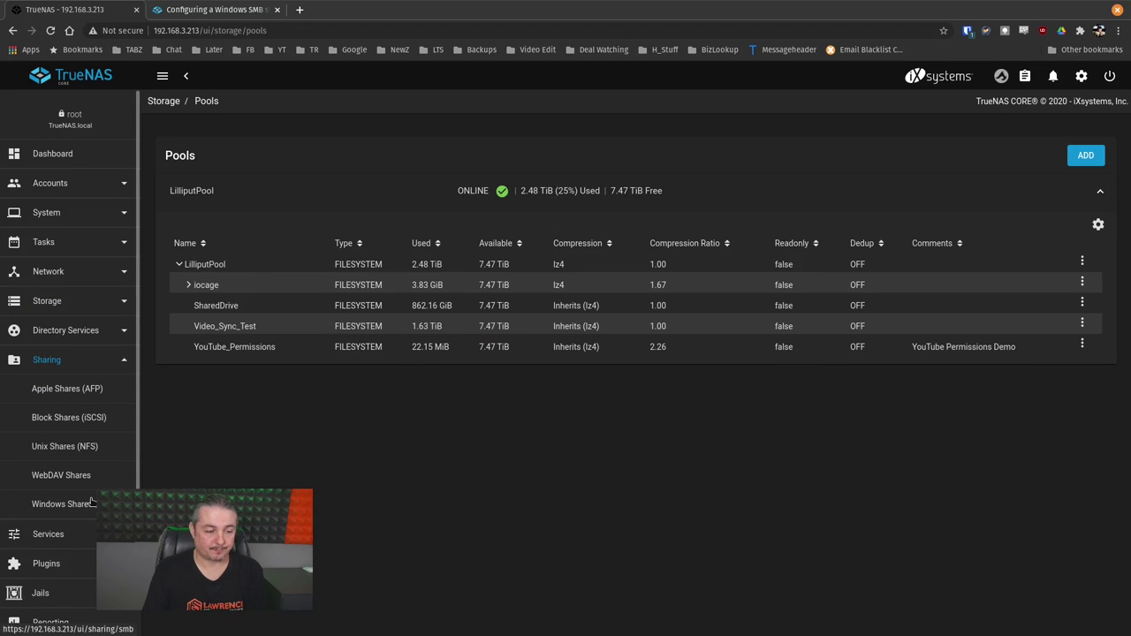
click(63, 504)
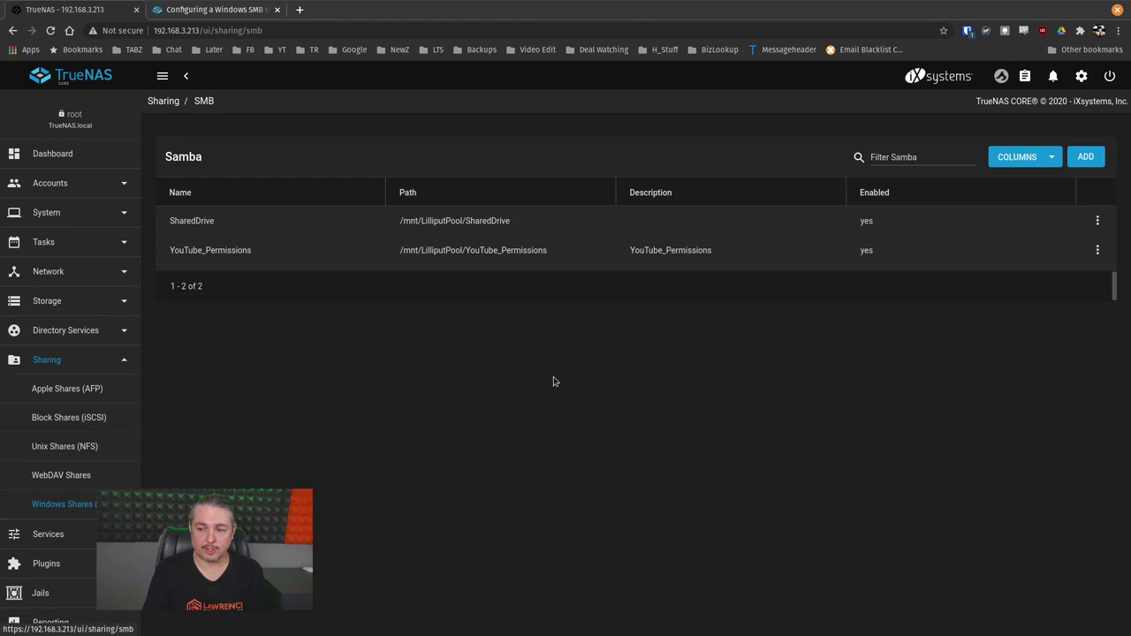
click(1097, 221)
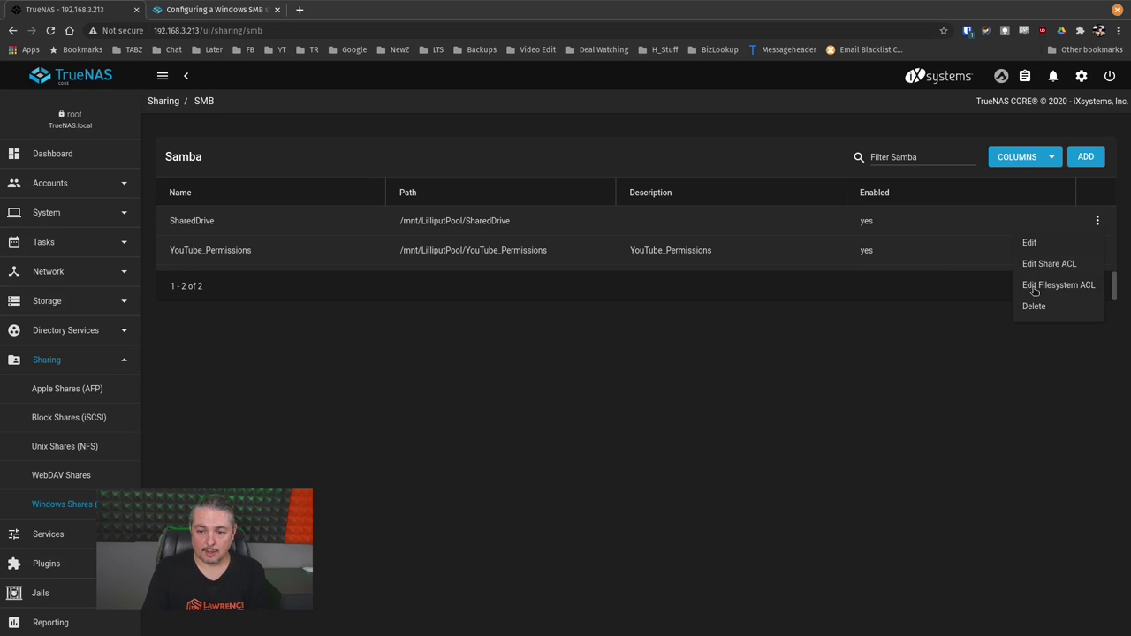
click(1047, 245)
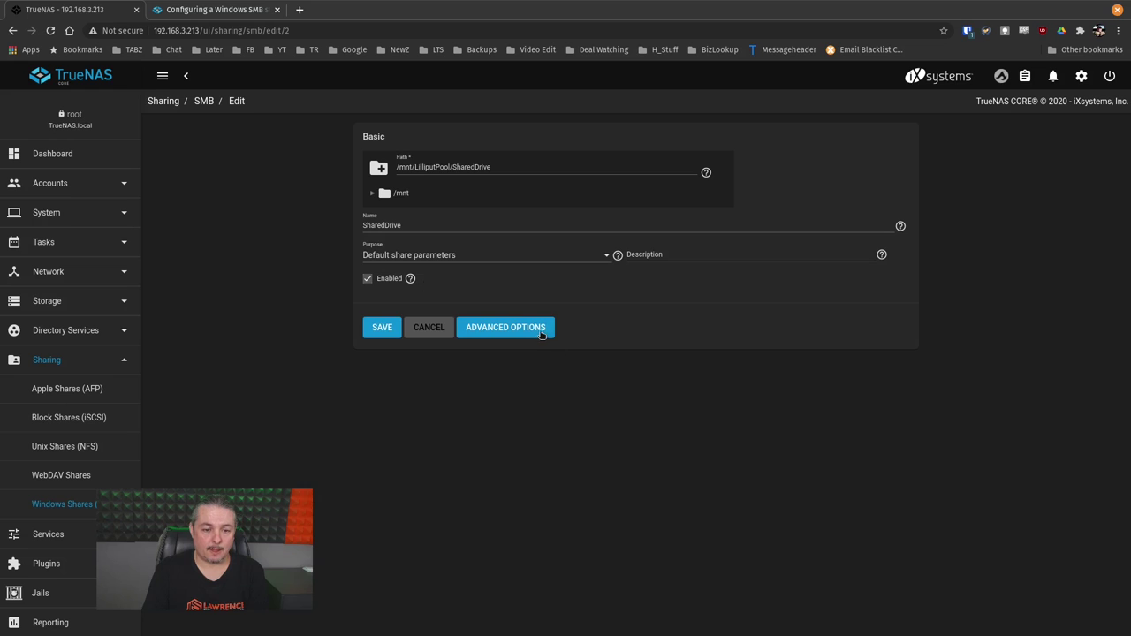
click(539, 326)
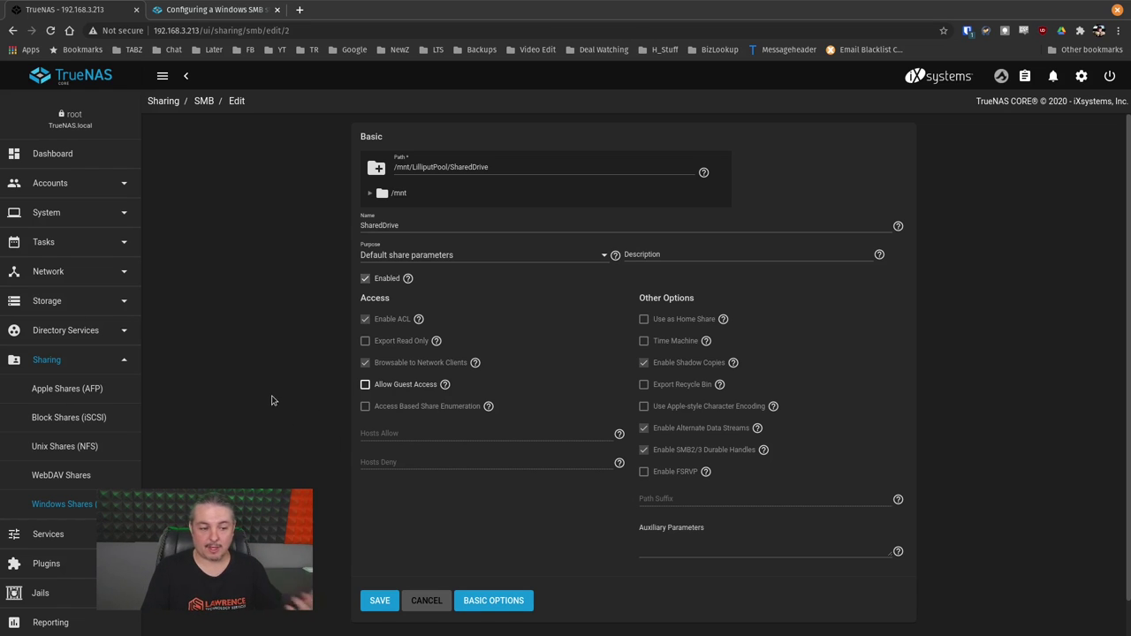
- Open the periodic snapshot task for LilliputPool/SharedDrive for editing and examine its lifetime, naming schema and schedule
click(76, 361)
click(65, 244)
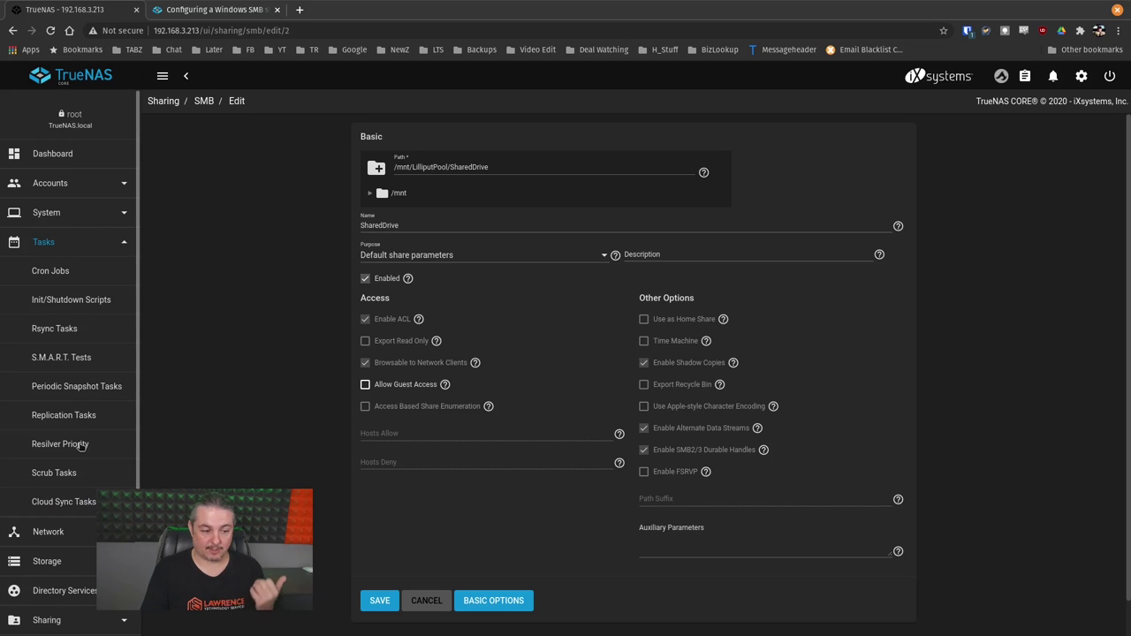
click(68, 386)
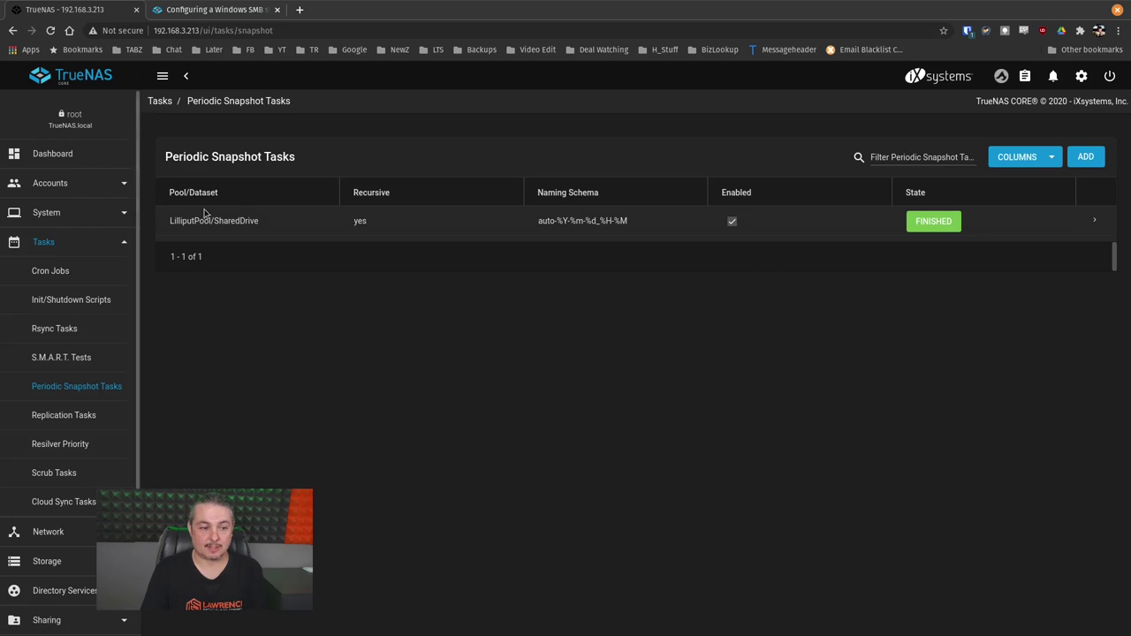
click(1090, 222)
click(189, 307)
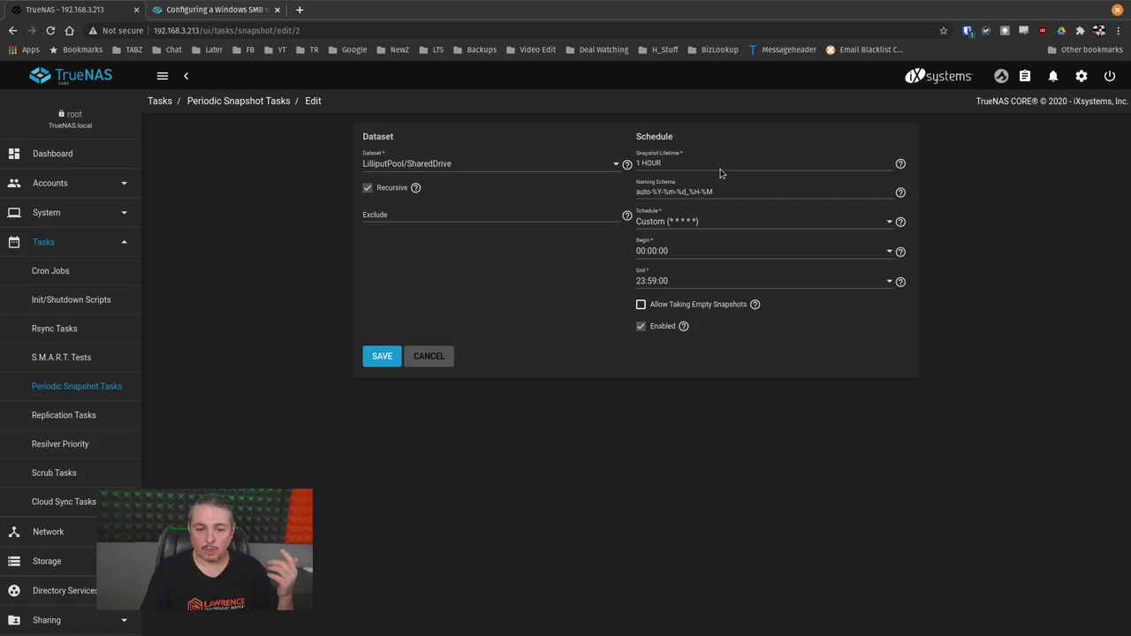
click(717, 190)
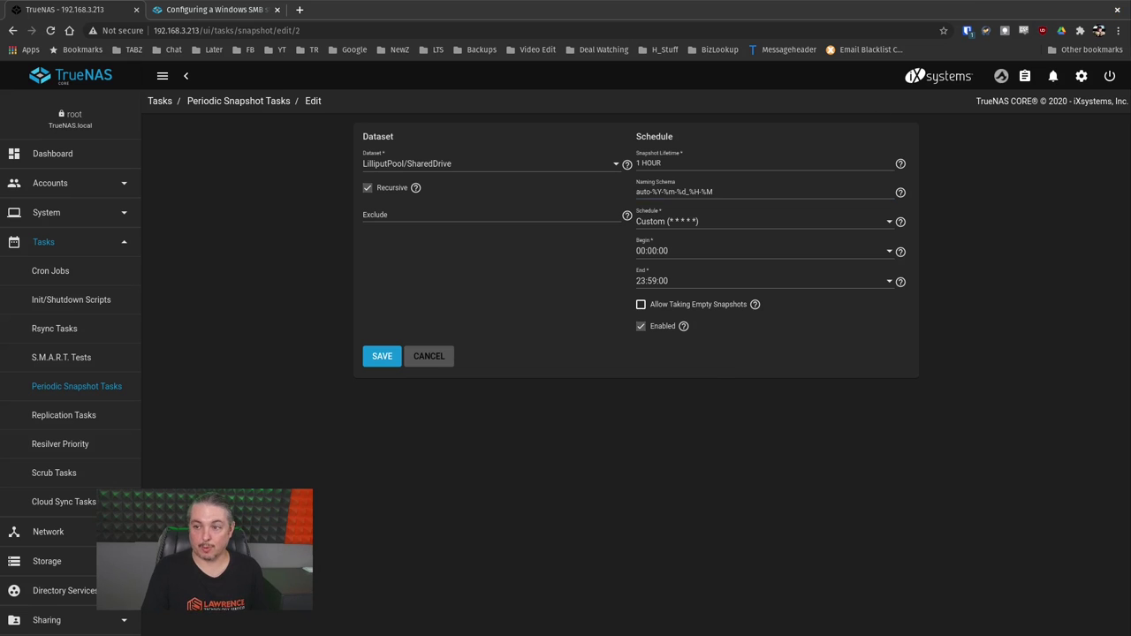
- Switch to the Windows desktop, examine the previous versions of the Tesla folder in SharedDrive, and close its properties
mouse_move(1127, 4)
click(337, 254)
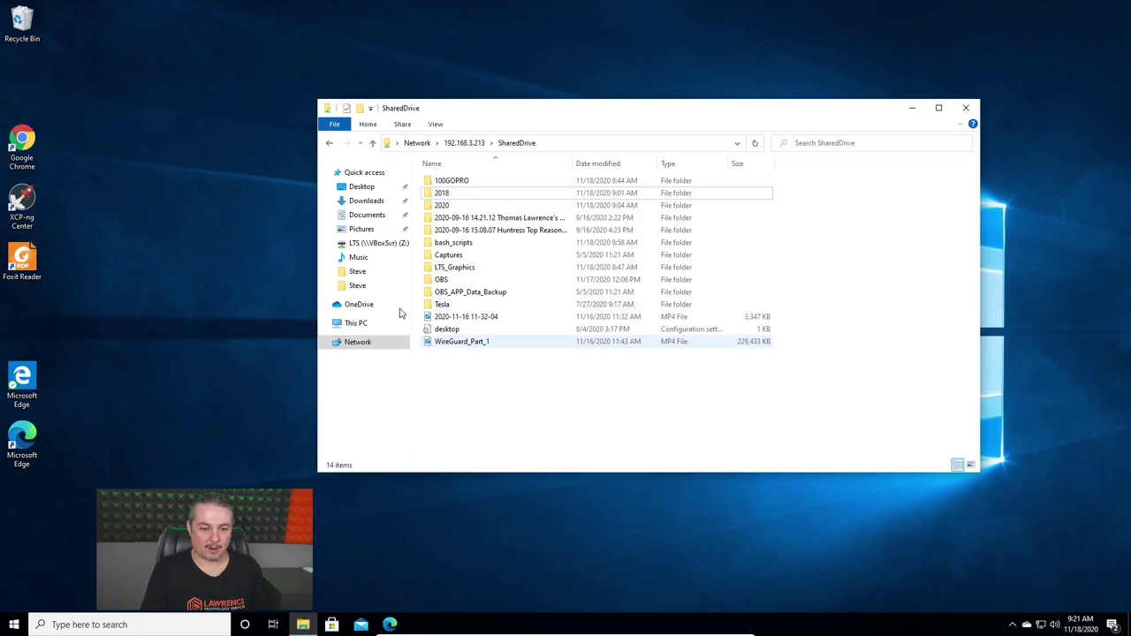
right_click(440, 305)
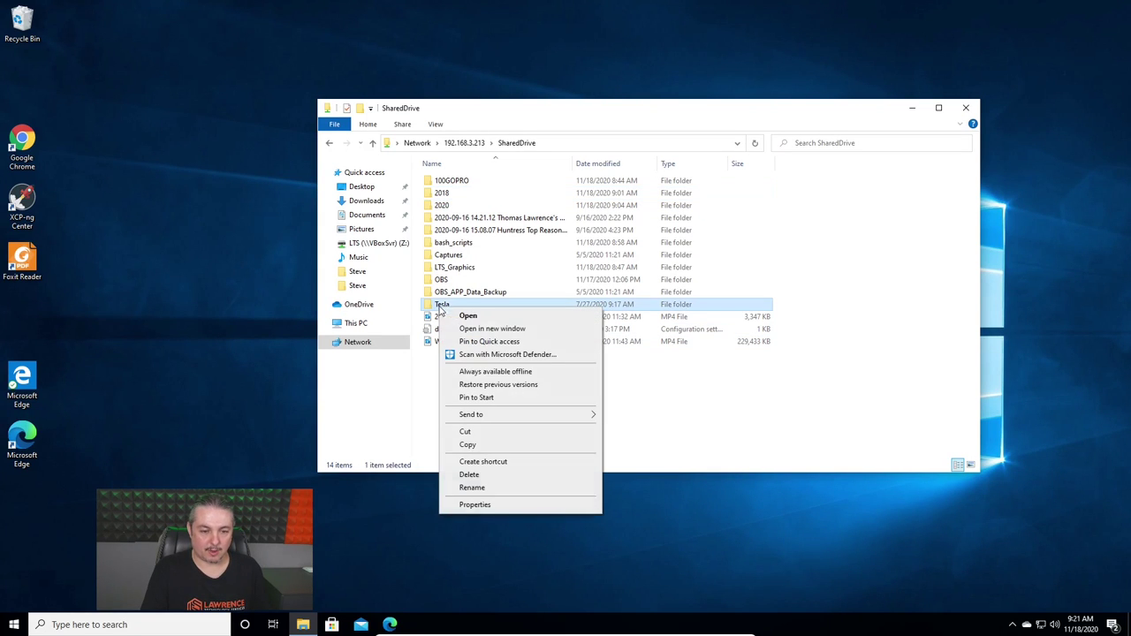
click(505, 384)
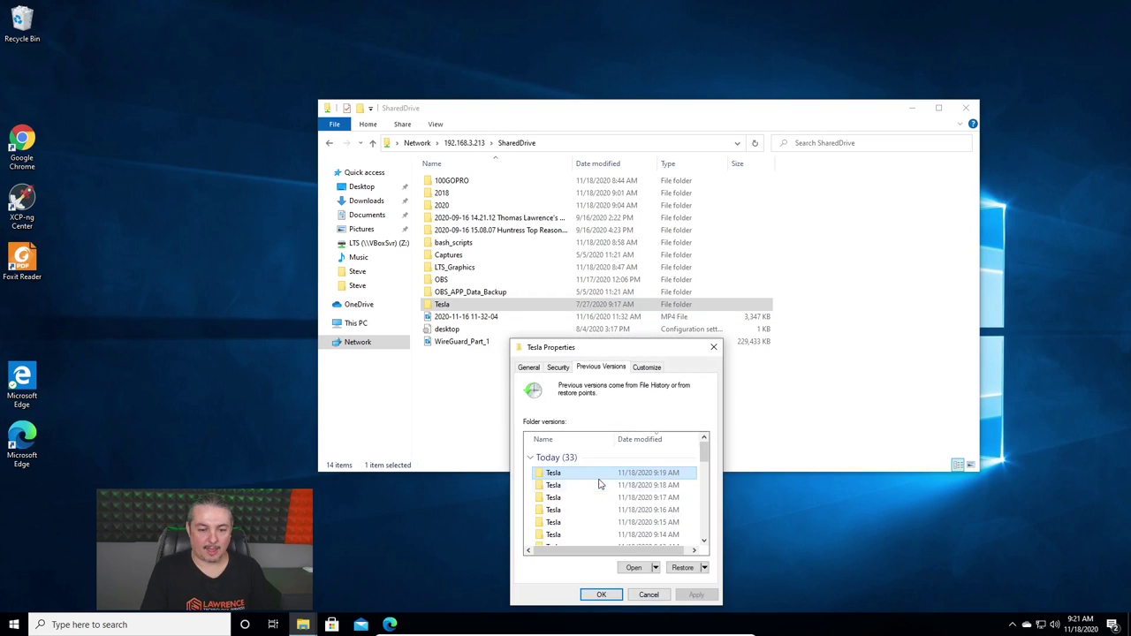
scroll(598, 479, down, 3)
scroll(599, 480, up, 3)
scroll(598, 482, down, 8)
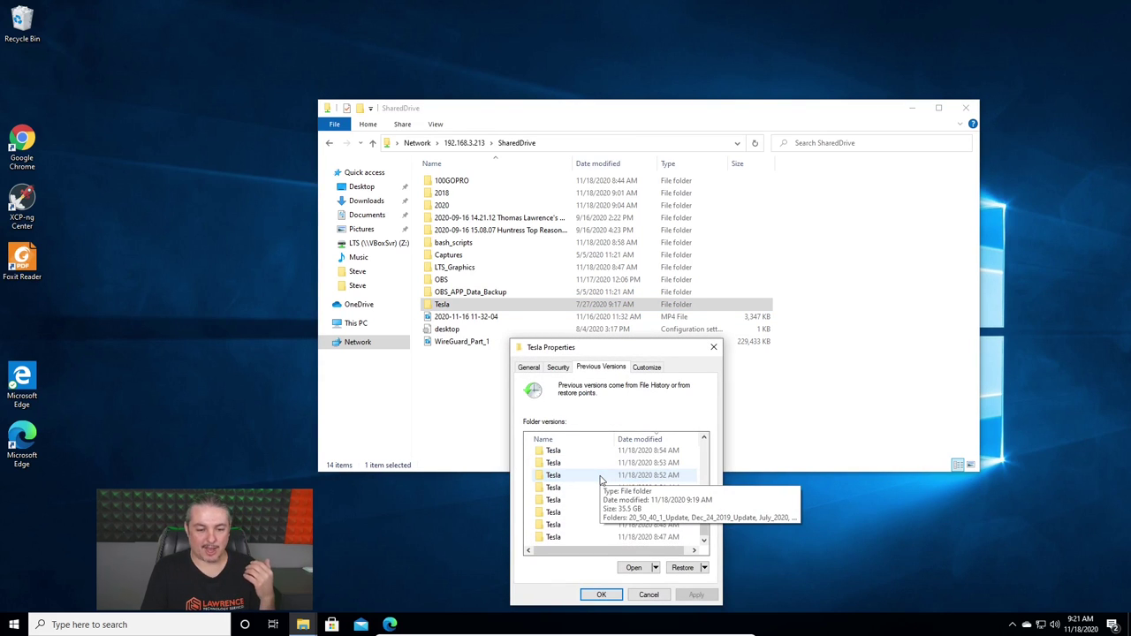
click(650, 596)
click(594, 435)
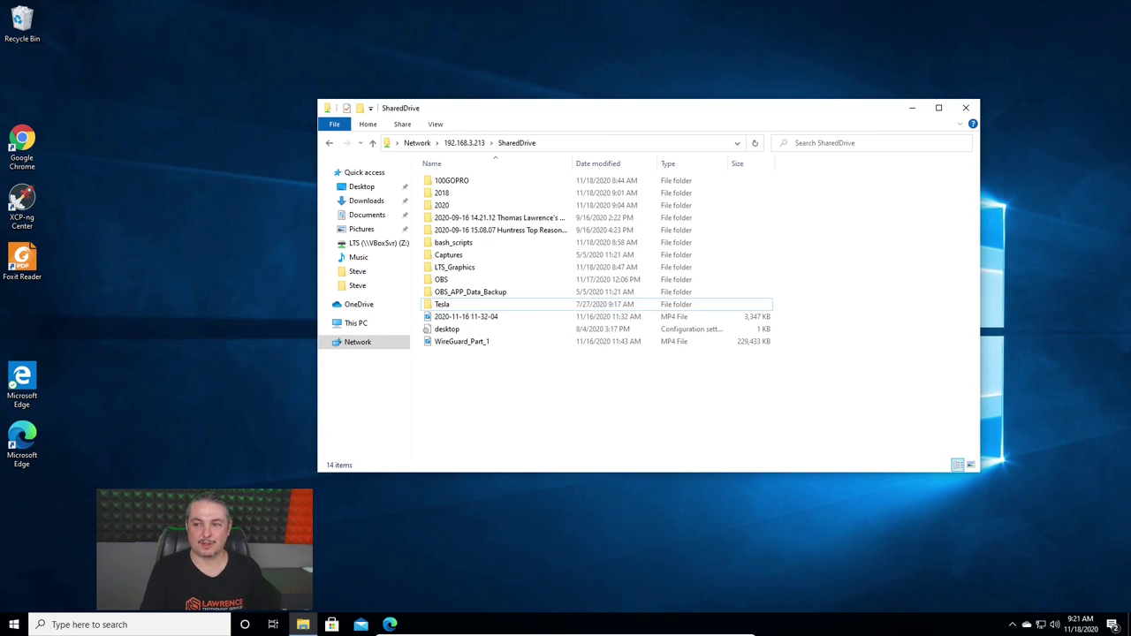
- Switch back to TrueNAS, examine the custom schedule of the SharedDrive snapshot task, and leave the task without saving
key(alt+Tab)
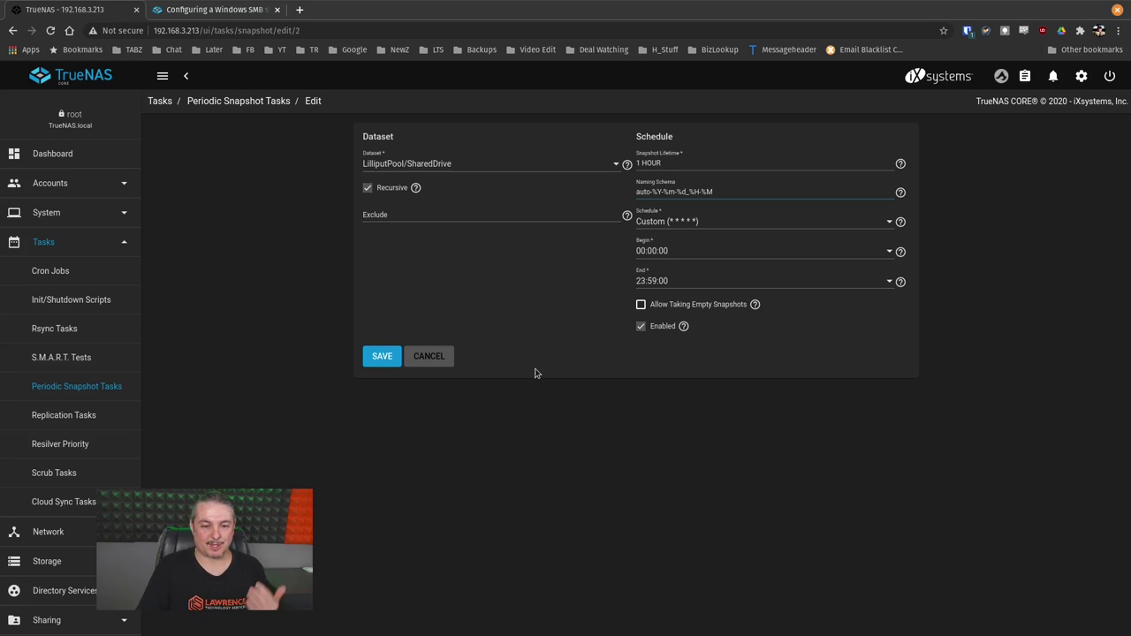
click(778, 221)
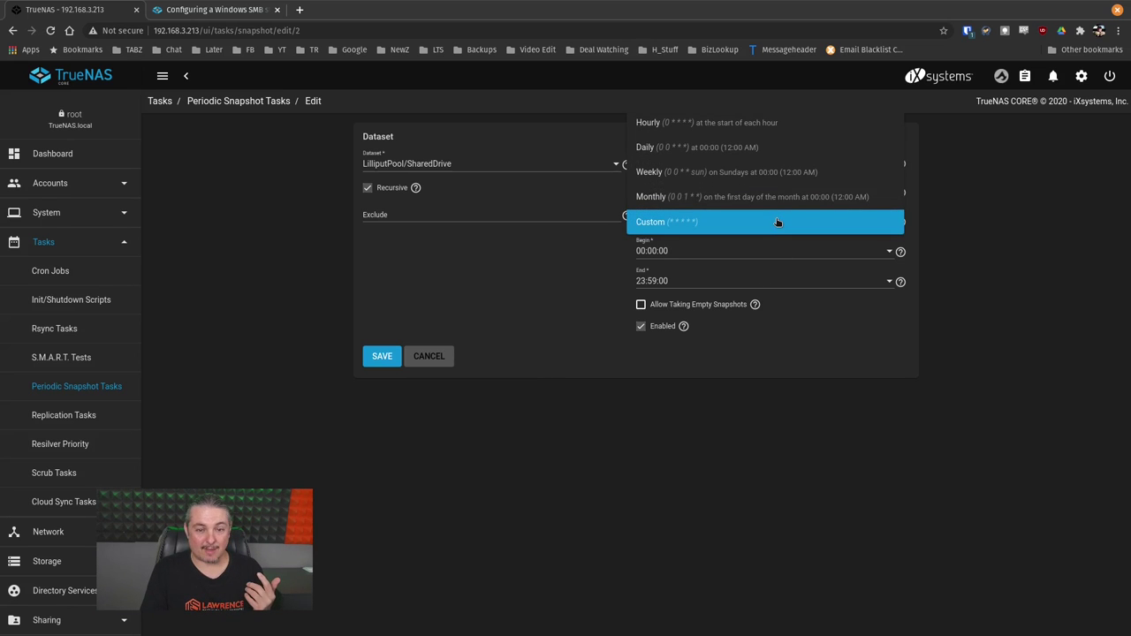
click(778, 222)
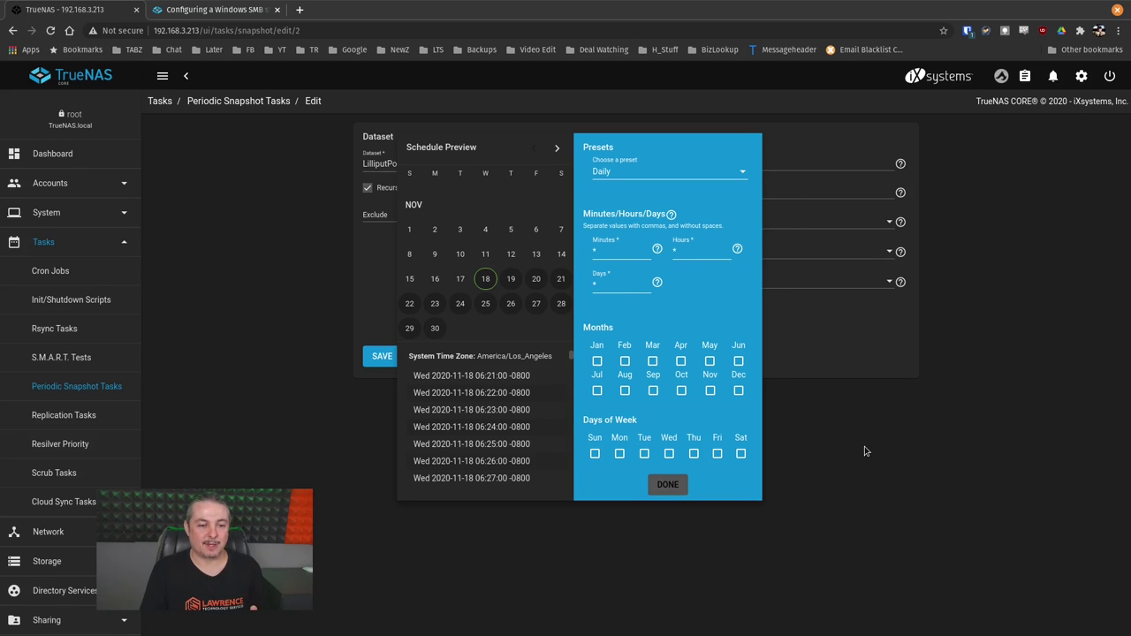
click(653, 484)
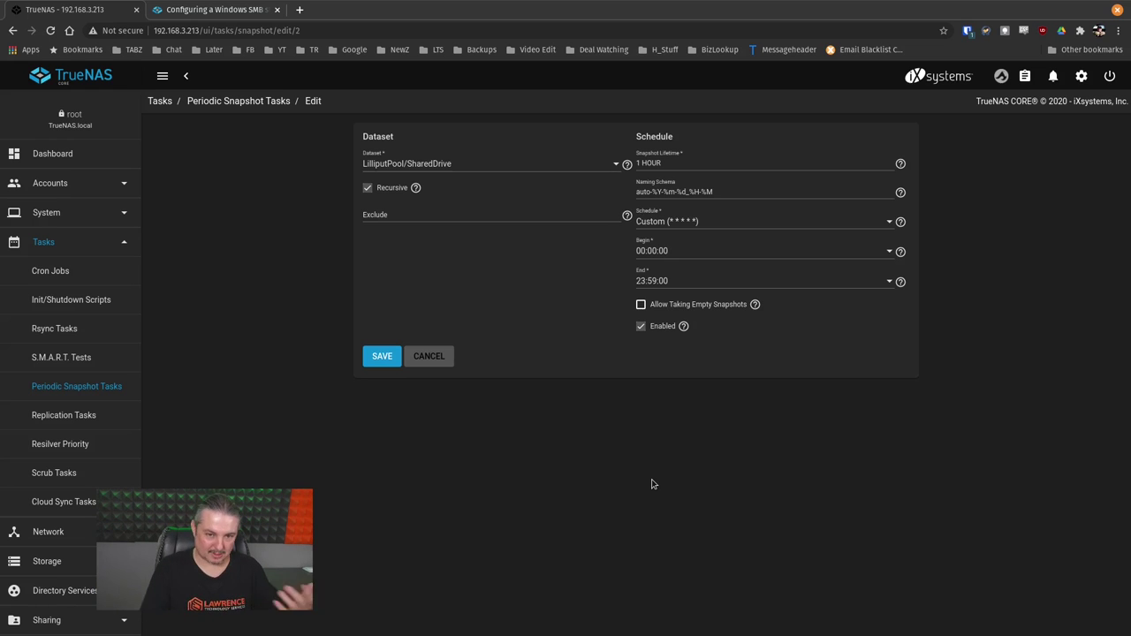
click(450, 358)
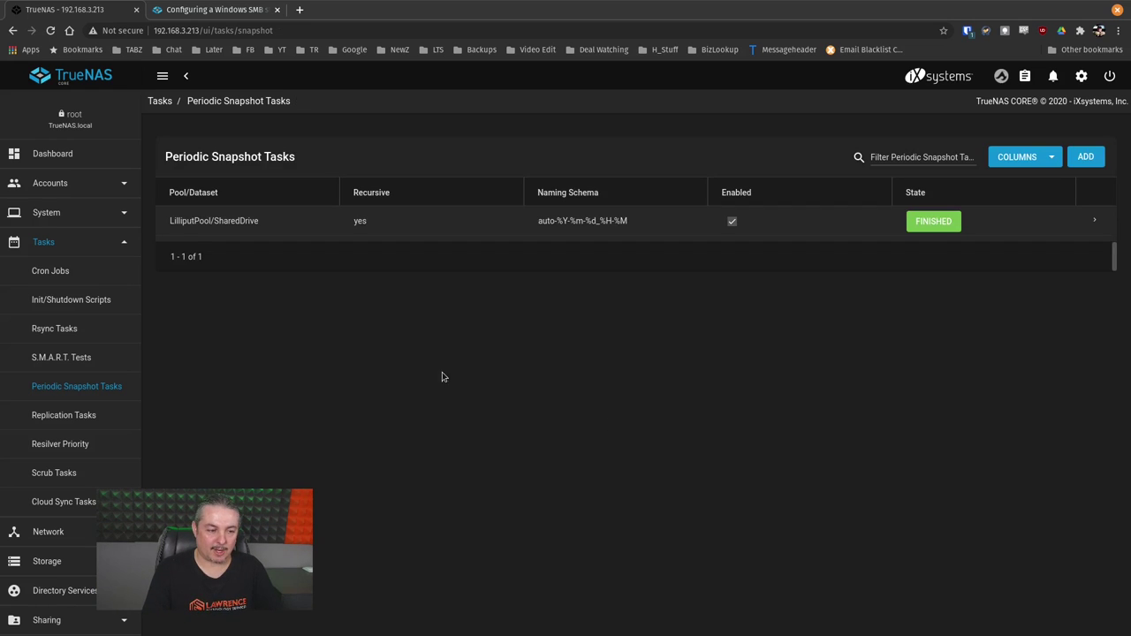
- Start a new periodic snapshot task for LilliputPool/Video_Sync_Test, check the lifetime help, and set the snapshot lifetime to 12 WEEKS
click(1100, 162)
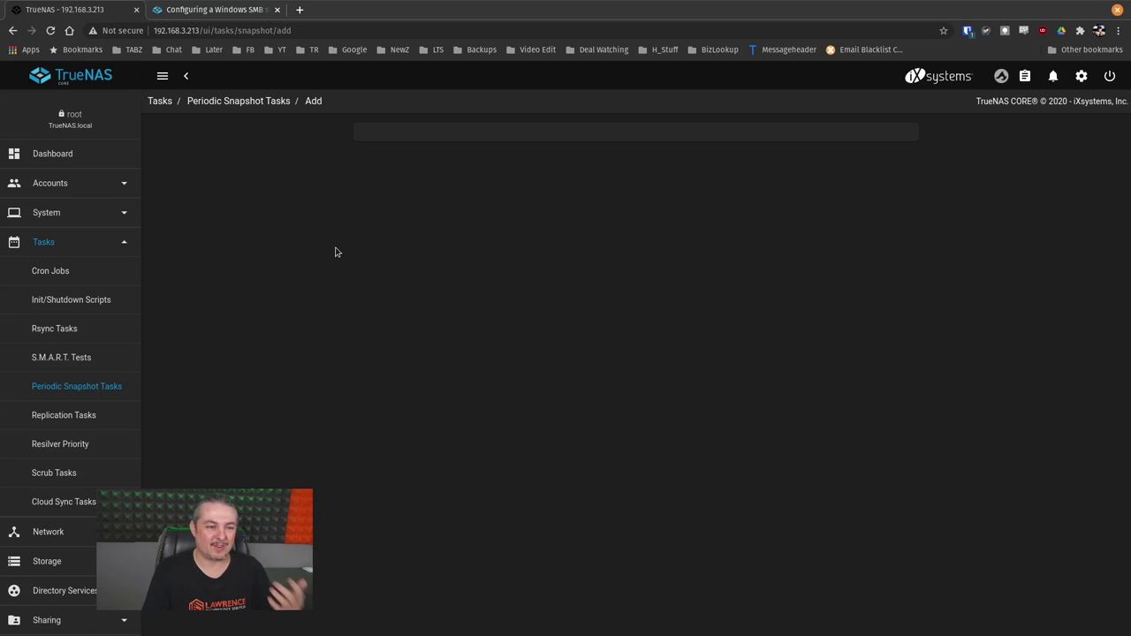
click(412, 162)
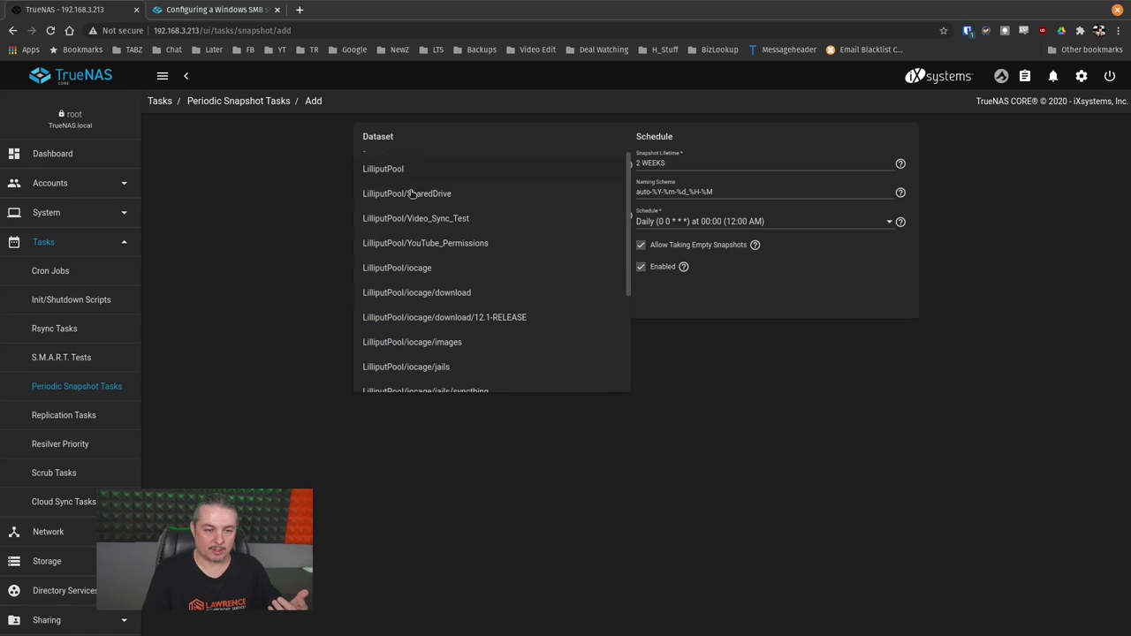
click(463, 219)
click(681, 165)
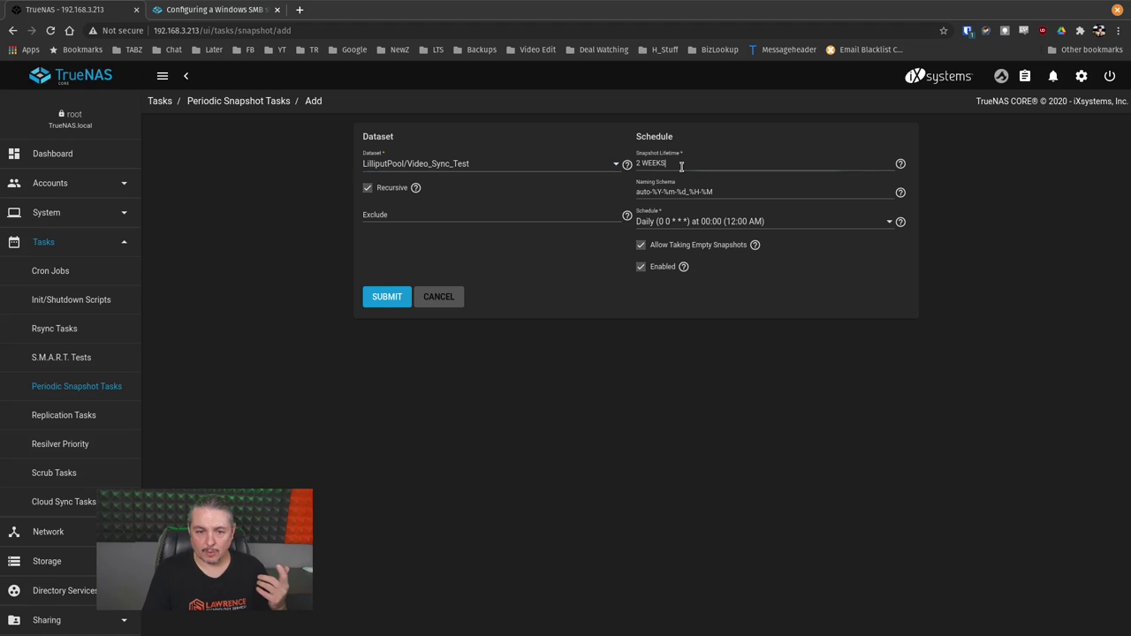
click(899, 164)
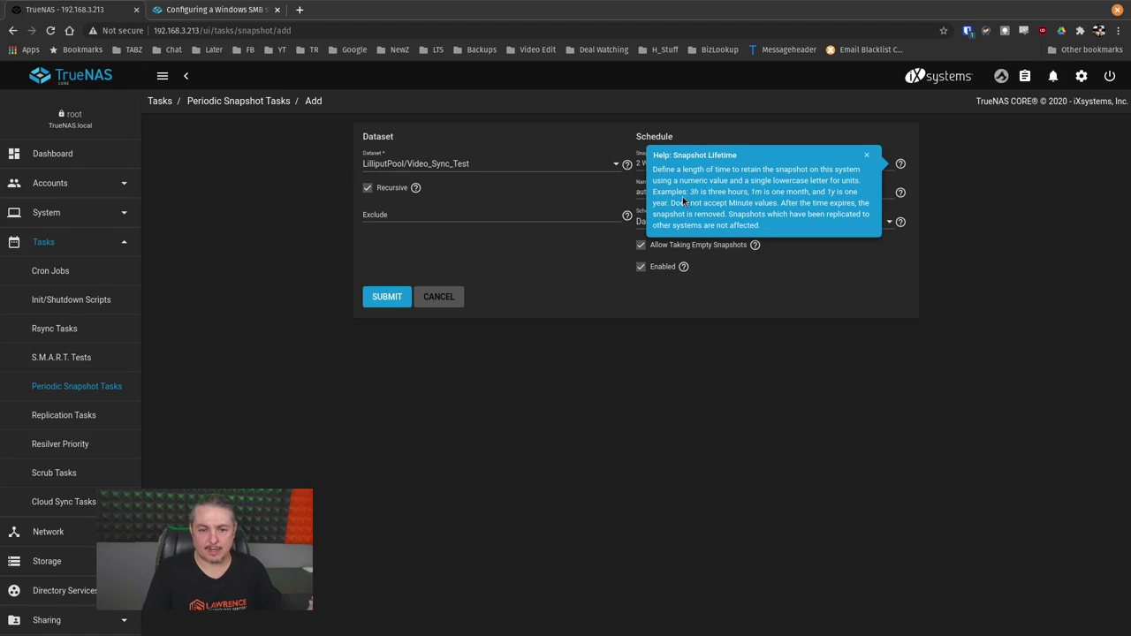
click(627, 164)
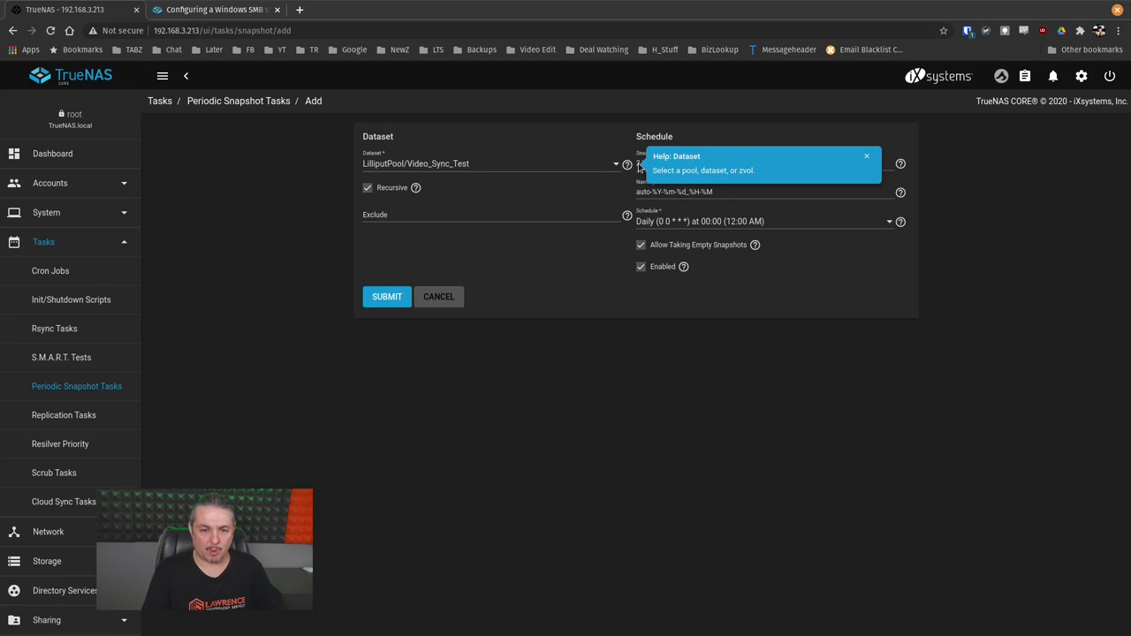
click(866, 156)
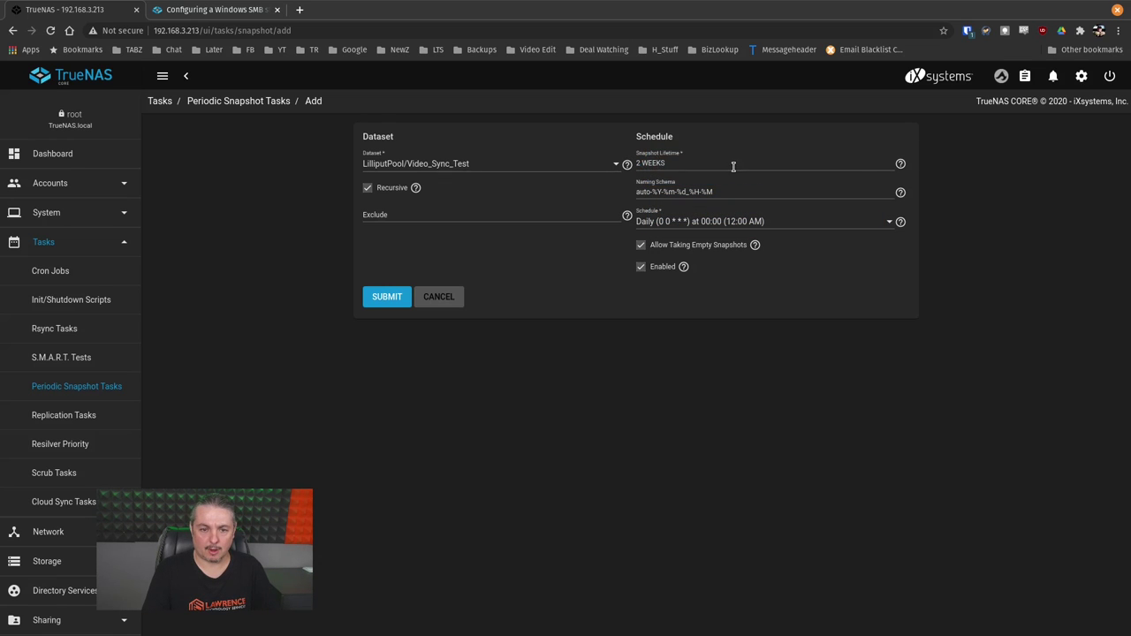
click(638, 163)
text(1)
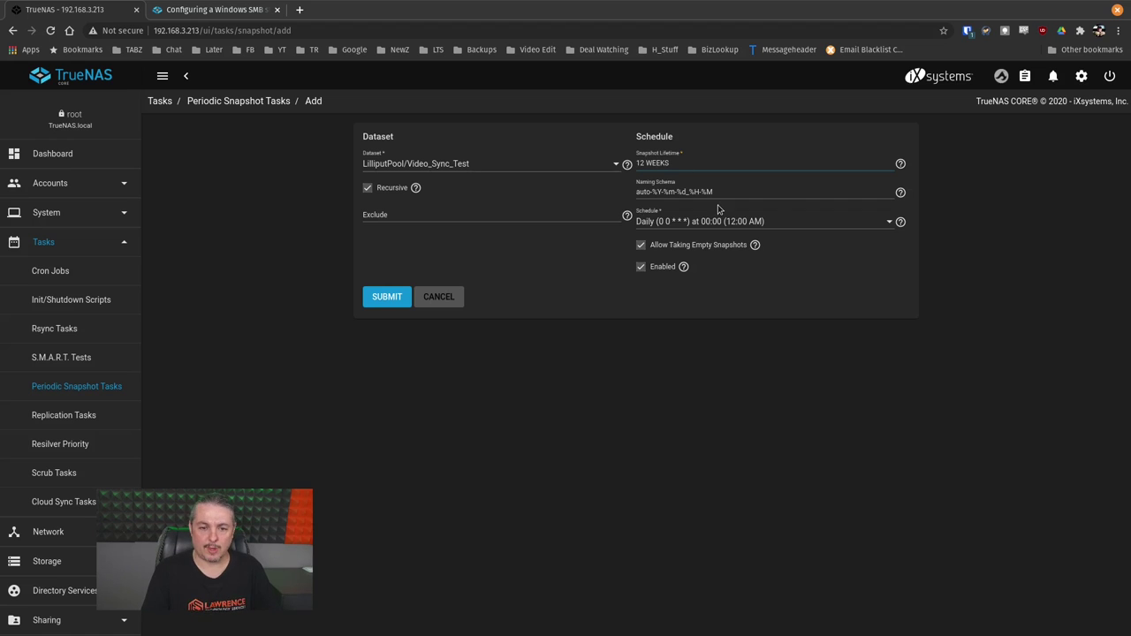
- Examine the schedule frequency options of the new snapshot task and cancel its creation
click(719, 223)
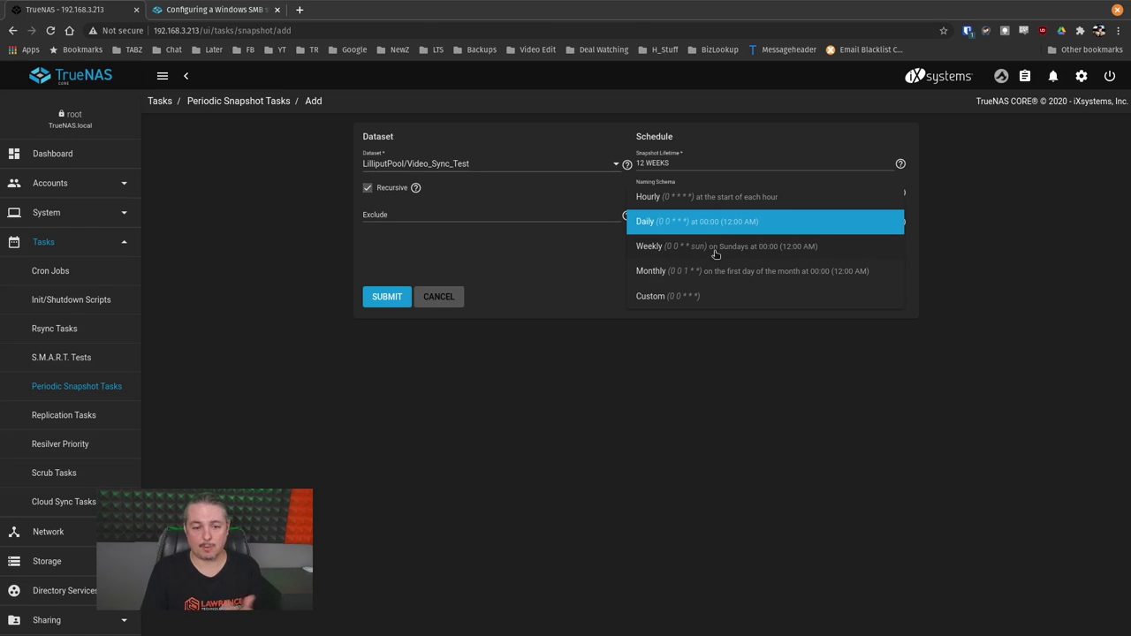
click(745, 378)
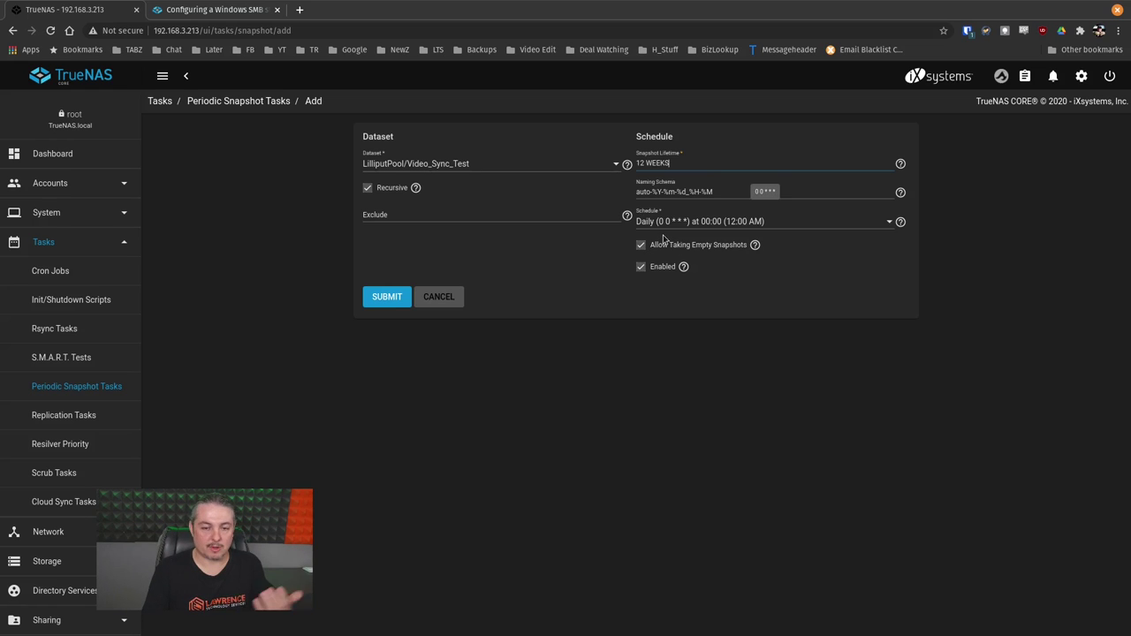
click(446, 297)
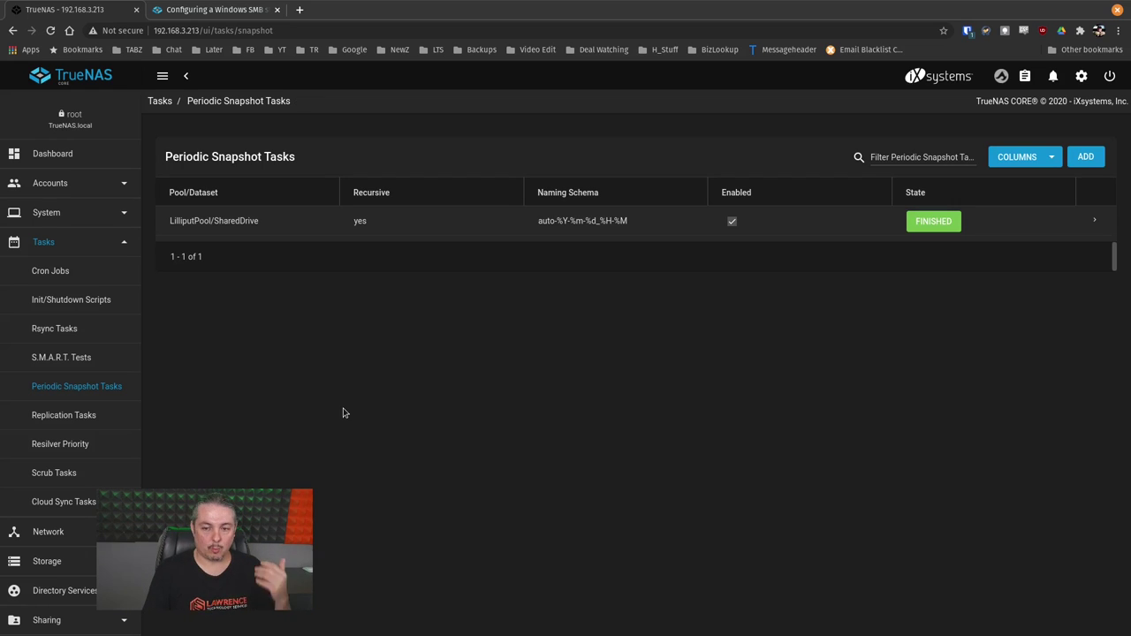
- Check the file copy running in the terminal, return to TrueNAS, and open the list of storage snapshots
key(alt+Tab)
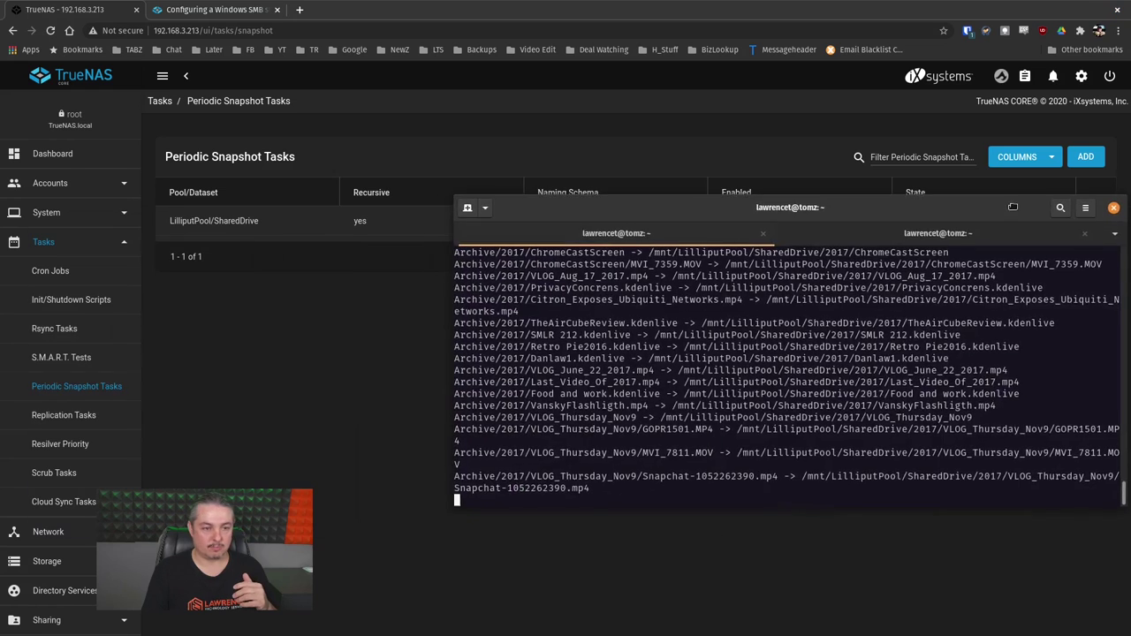
key(alt+Tab)
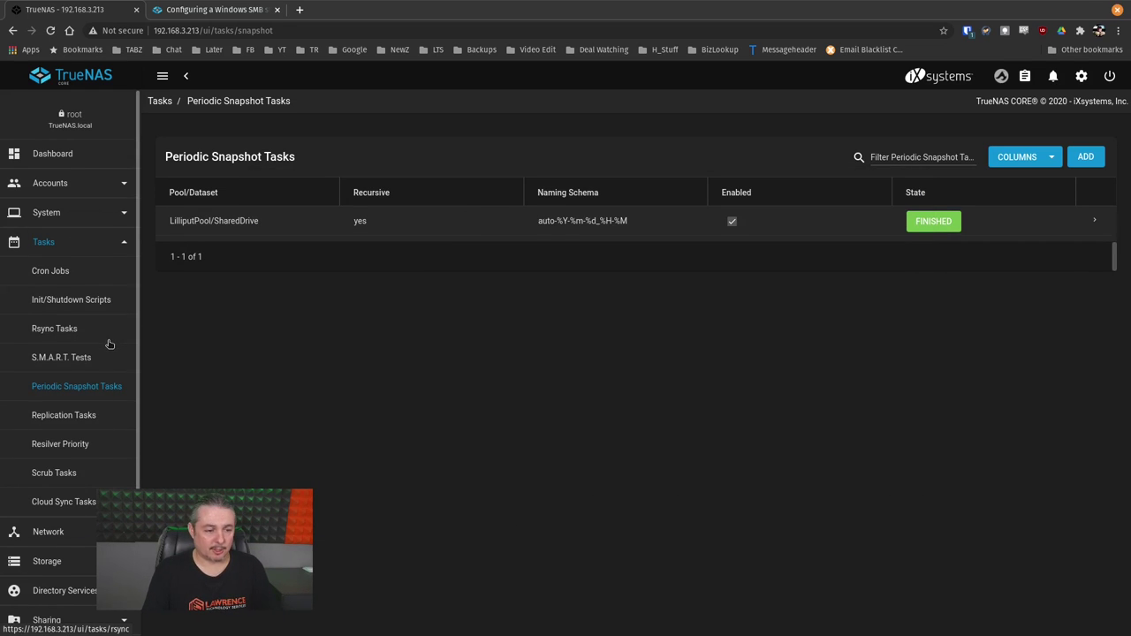
scroll(110, 340, down, 3)
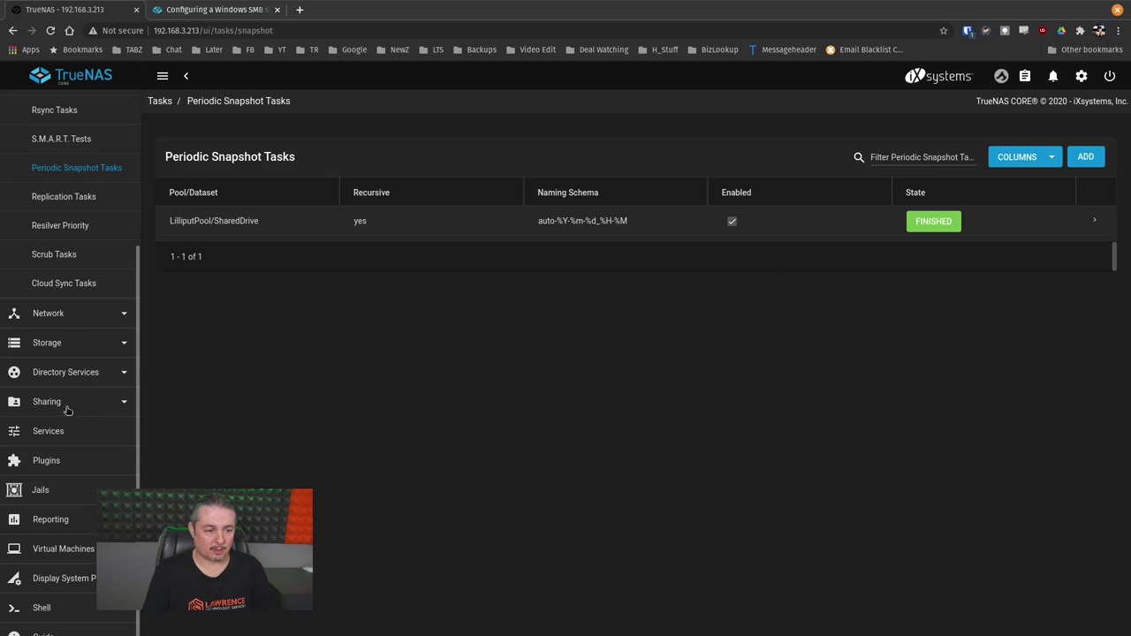
click(68, 353)
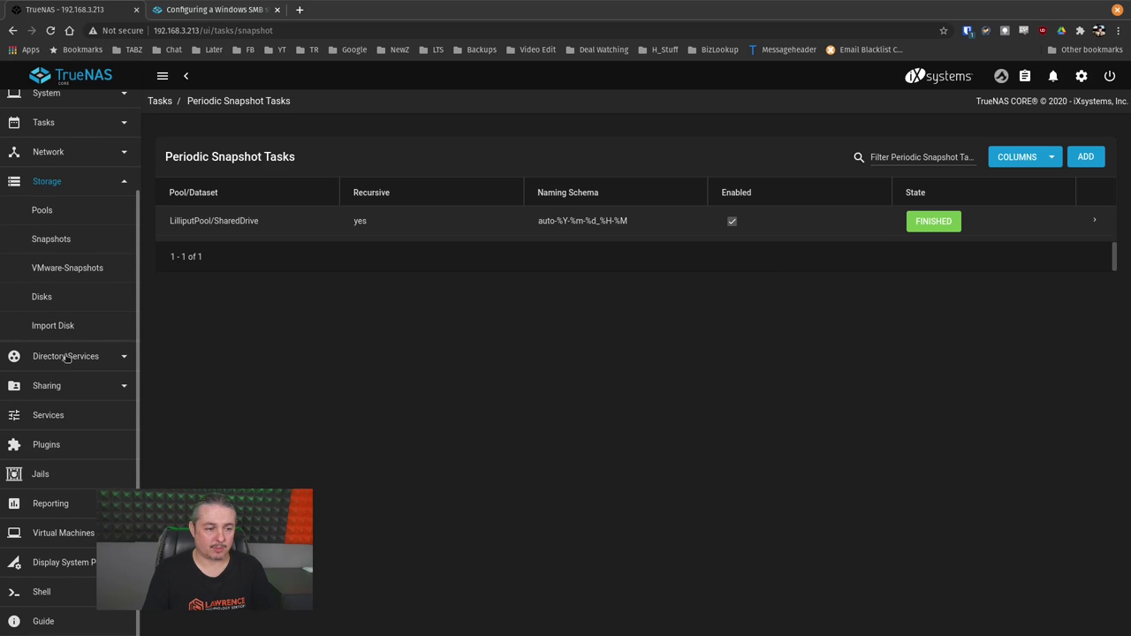
click(62, 238)
- Compare the used and referenced sizes of the SharedDrive snapshots from the oldest to the newest, and open the storage pools
scroll(563, 346, down, 10)
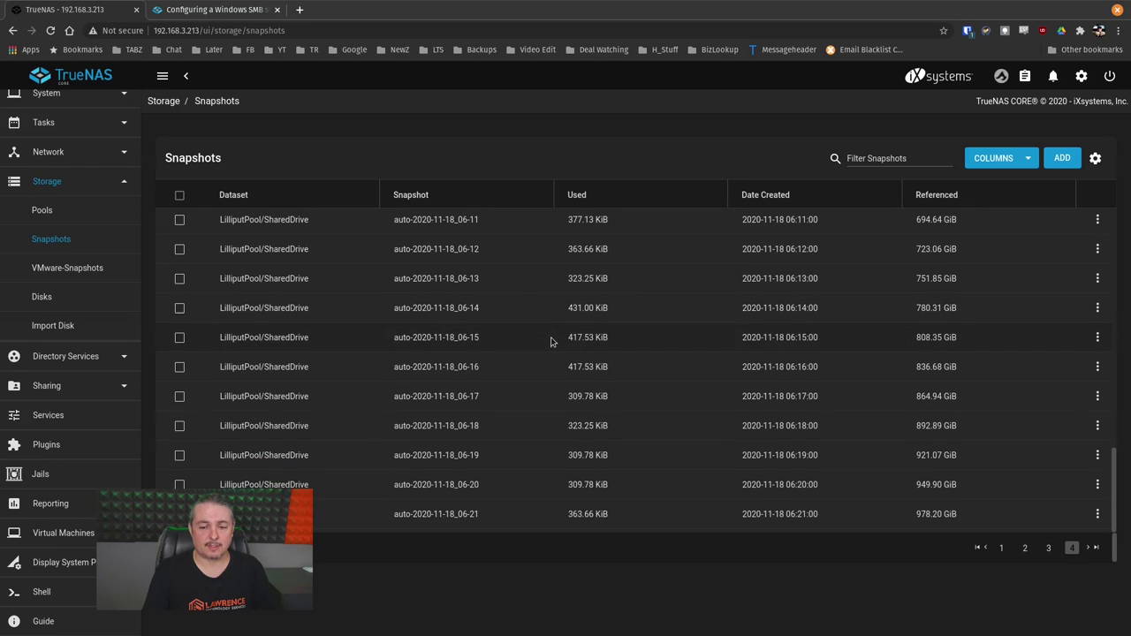
scroll(551, 340, up, 15)
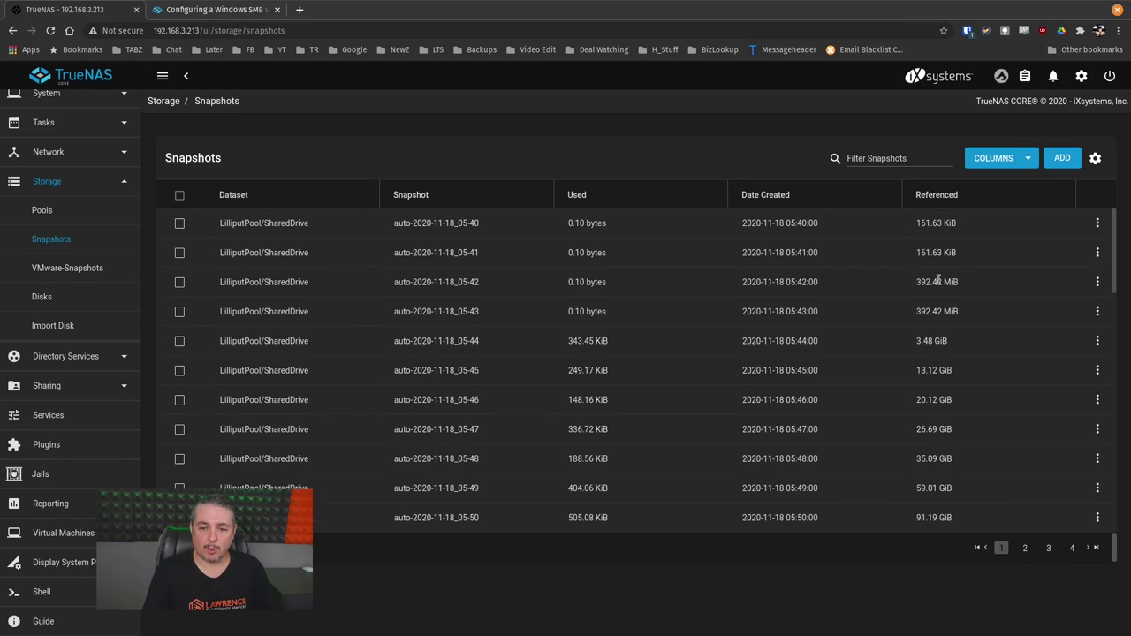
scroll(938, 279, down, 15)
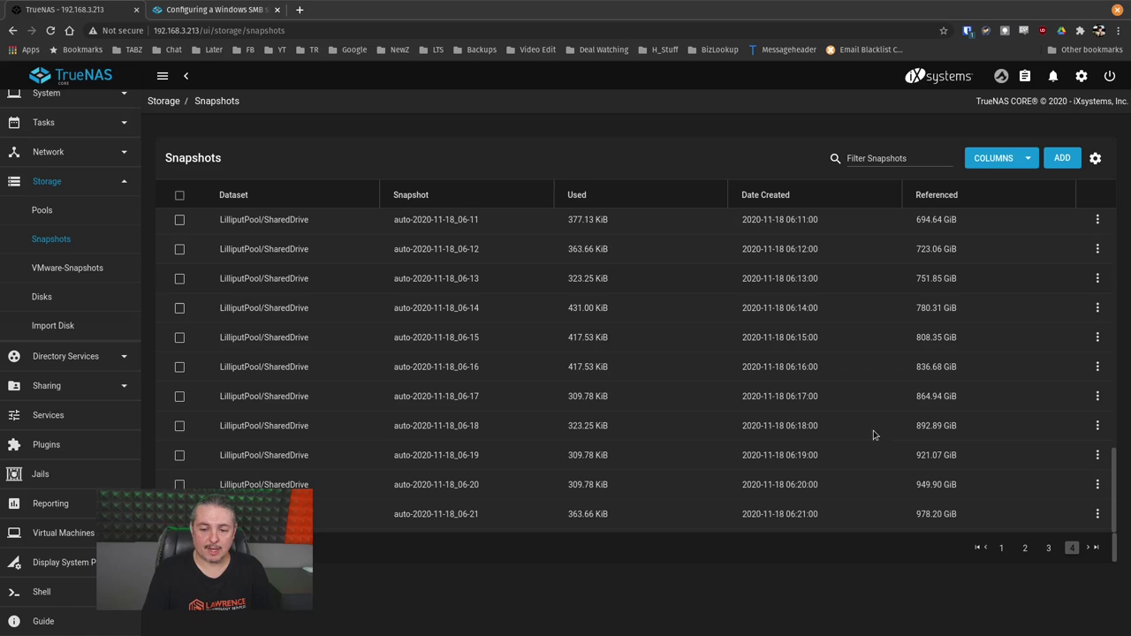
click(1048, 548)
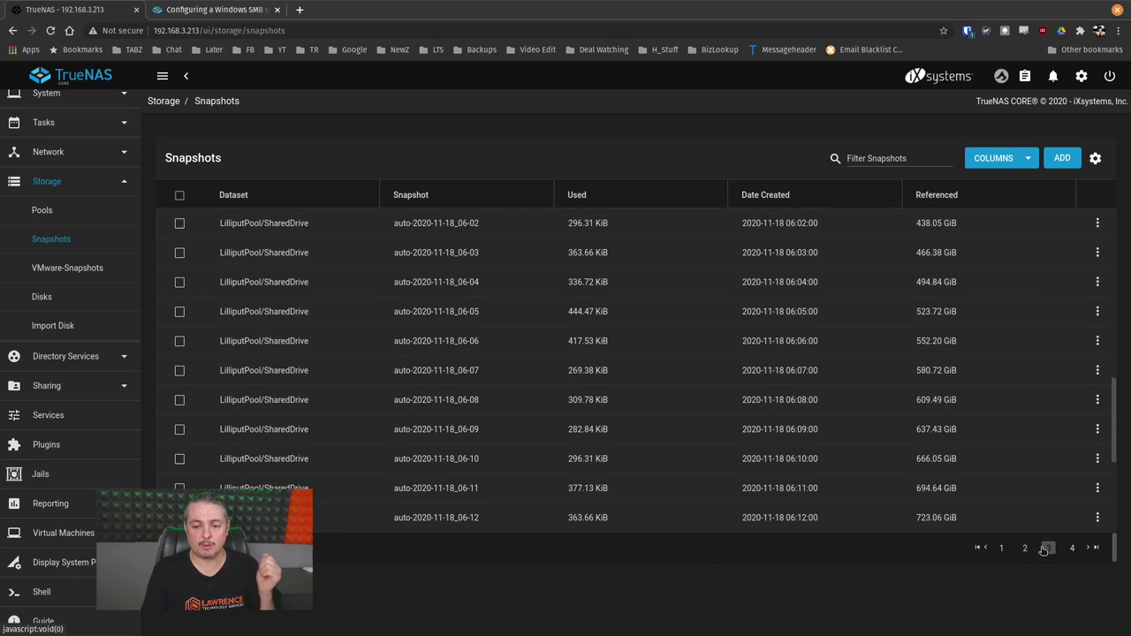
click(1025, 549)
click(1002, 549)
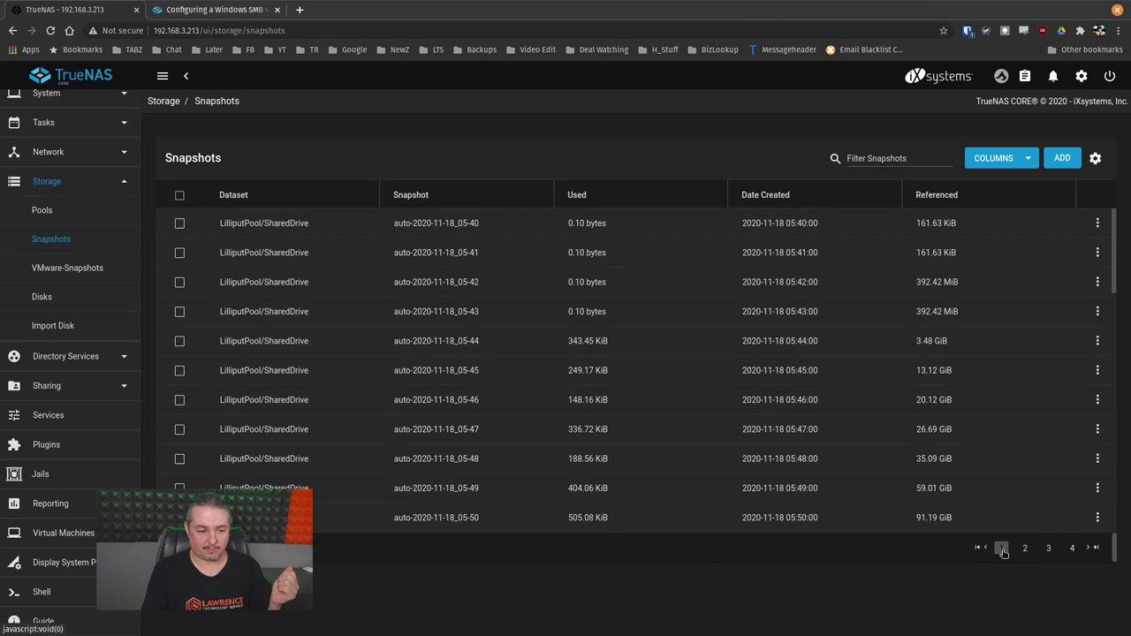
scroll(555, 399, down, 15)
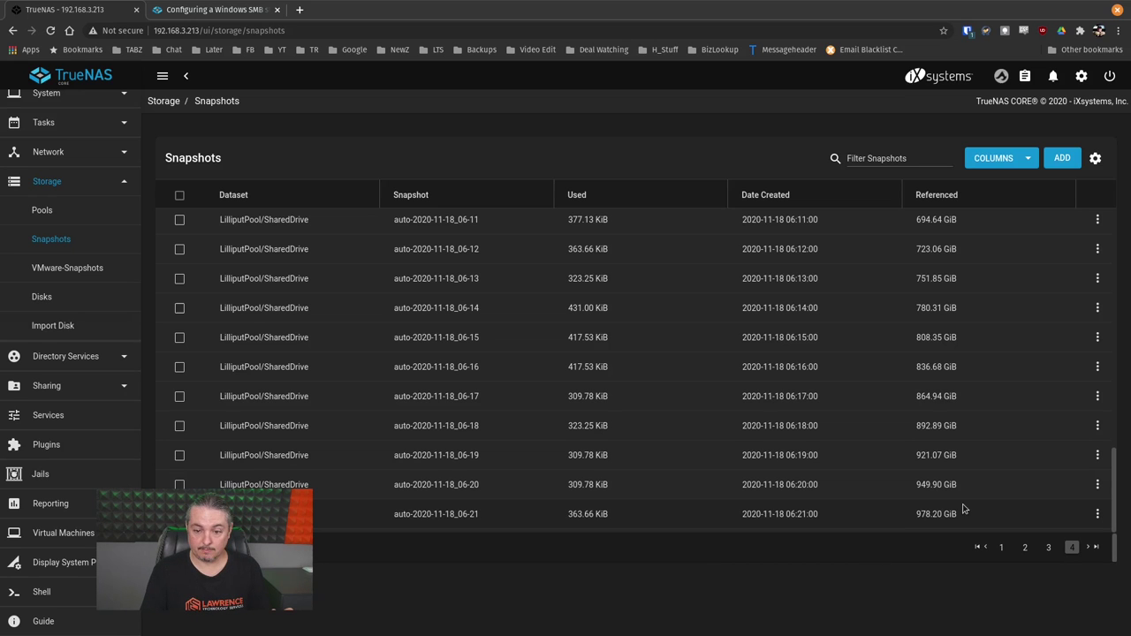
scroll(977, 511, up, 10)
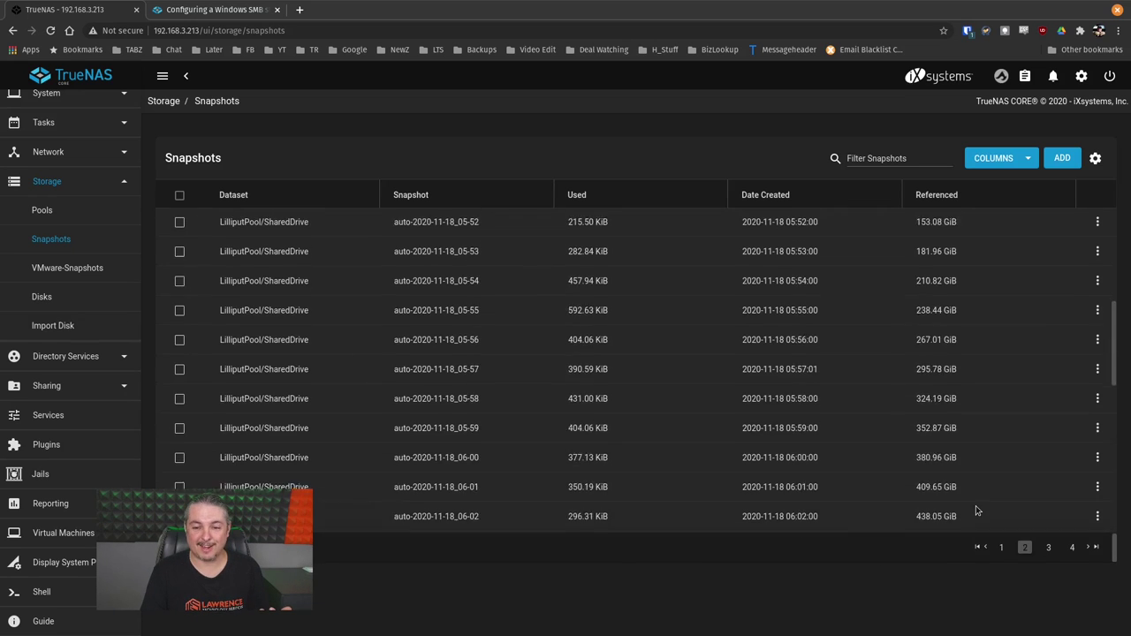
scroll(843, 318, down, 10)
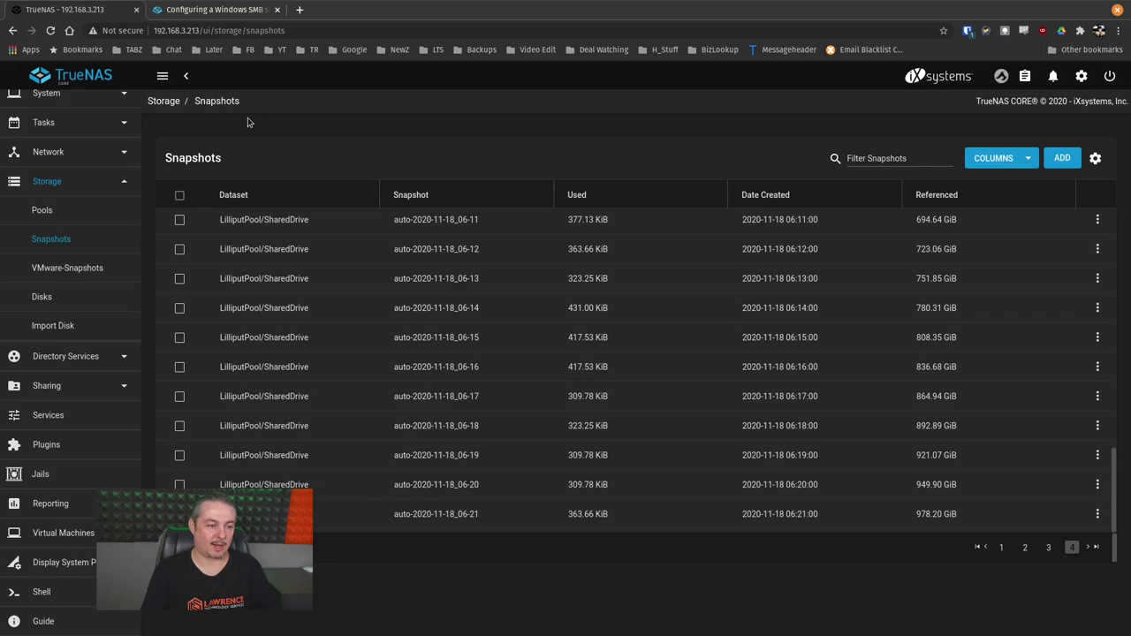
click(74, 214)
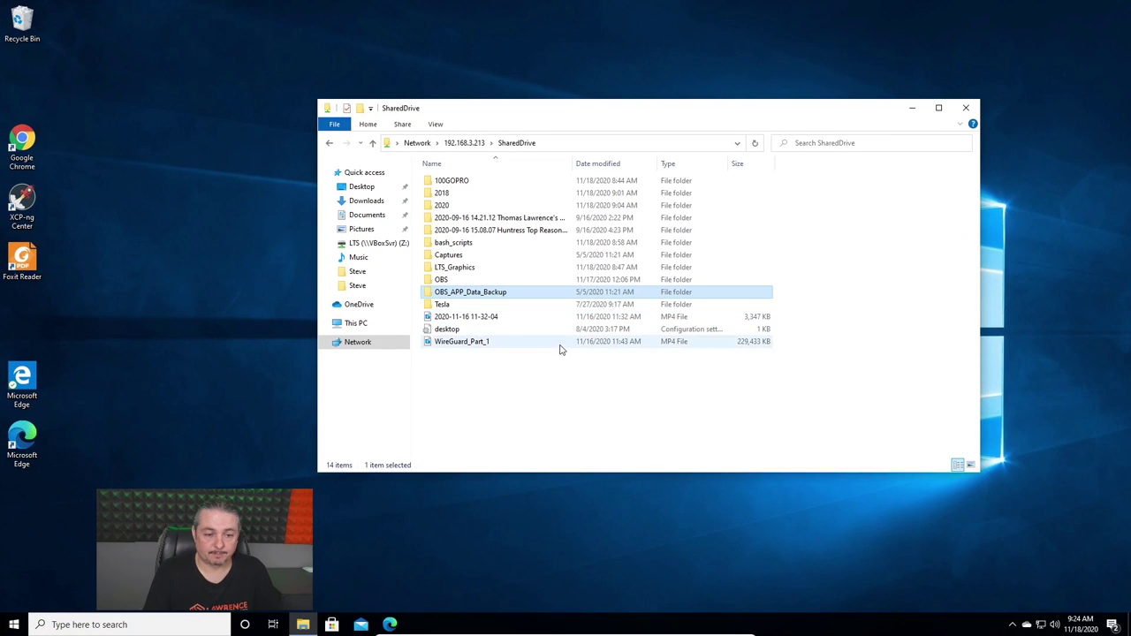
- Switch to the Windows desktop and delete all folders inside the Tesla folder of SharedDrive
double_click(492, 305)
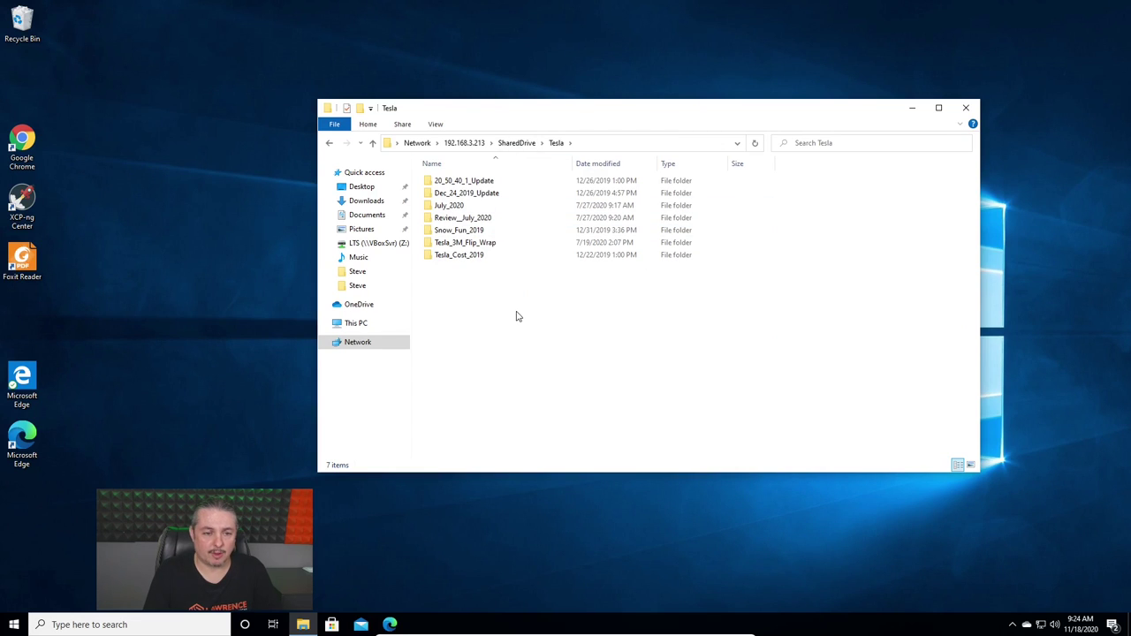
click(465, 180)
click(473, 273)
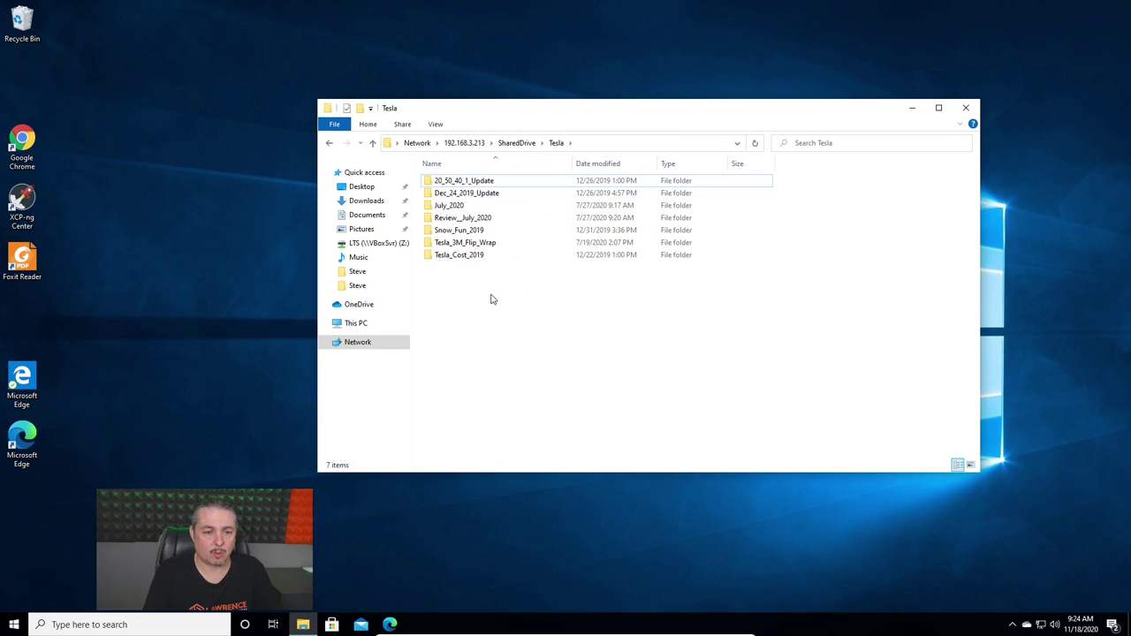
key(Down)
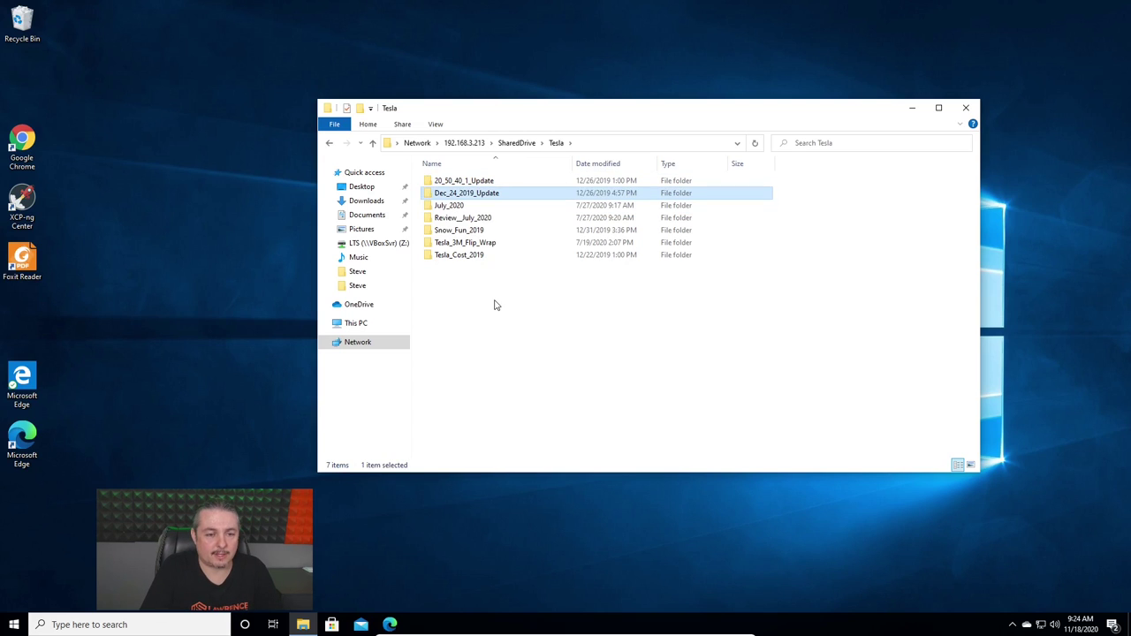
key(shift+Up)
key(ctrl+a)
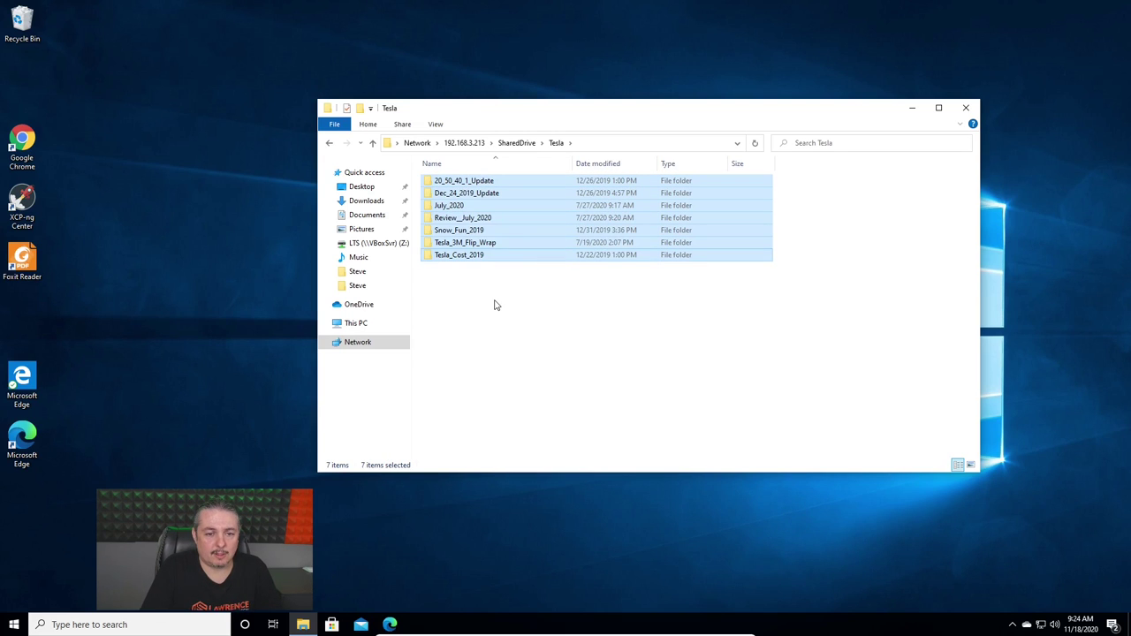
key(Delete)
key(Escape)
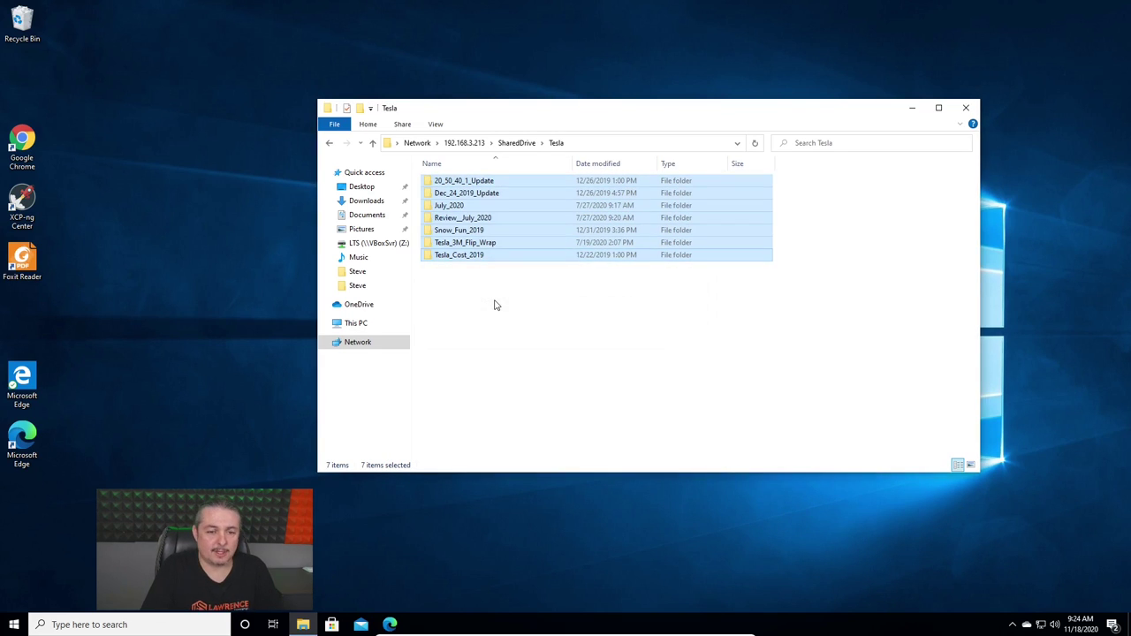
- Go back to SharedDrive and reopen the Tesla folder to check its contents
click(500, 144)
click(500, 144)
click(521, 366)
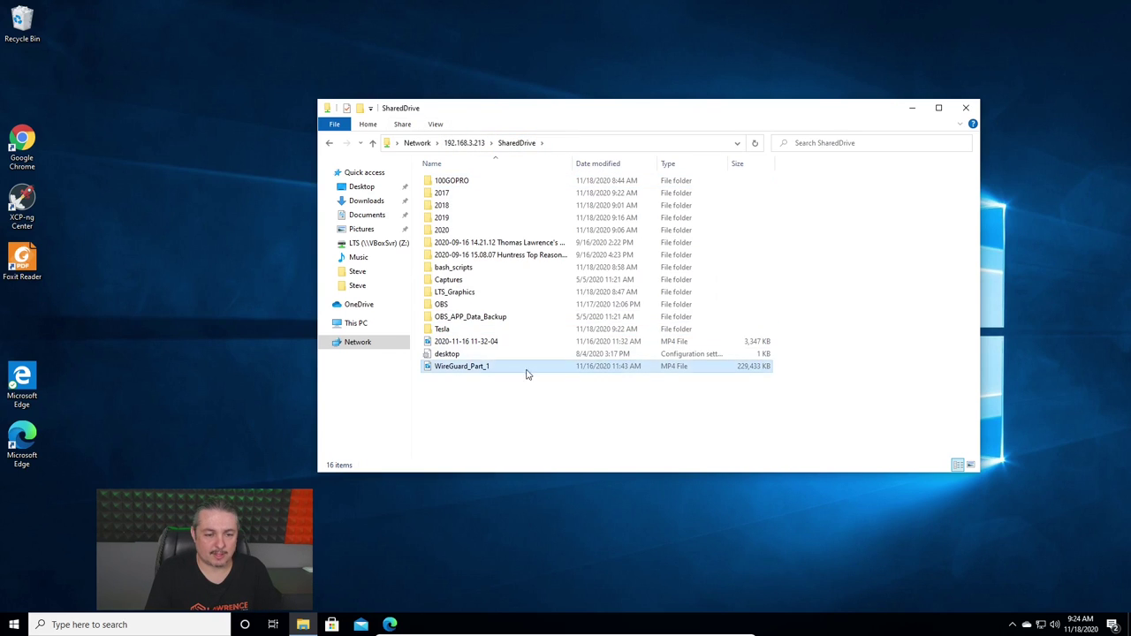
double_click(471, 332)
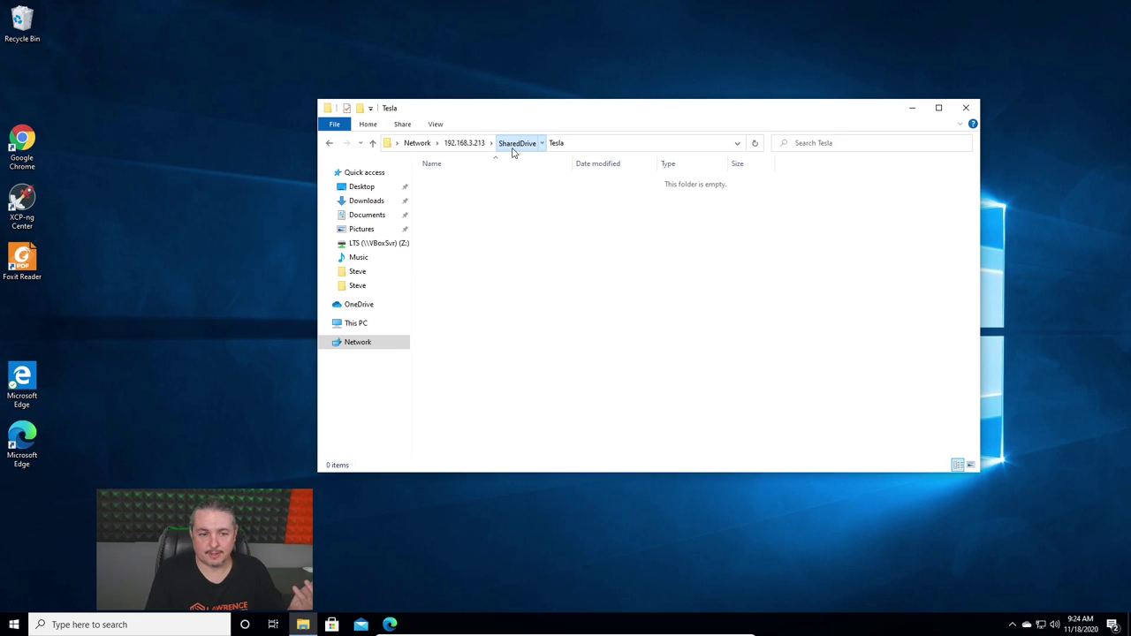
- Go back to SharedDrive and restore the Tesla folder to its previous version from 11/18/2020 9:12 AM
click(516, 142)
right_click(443, 333)
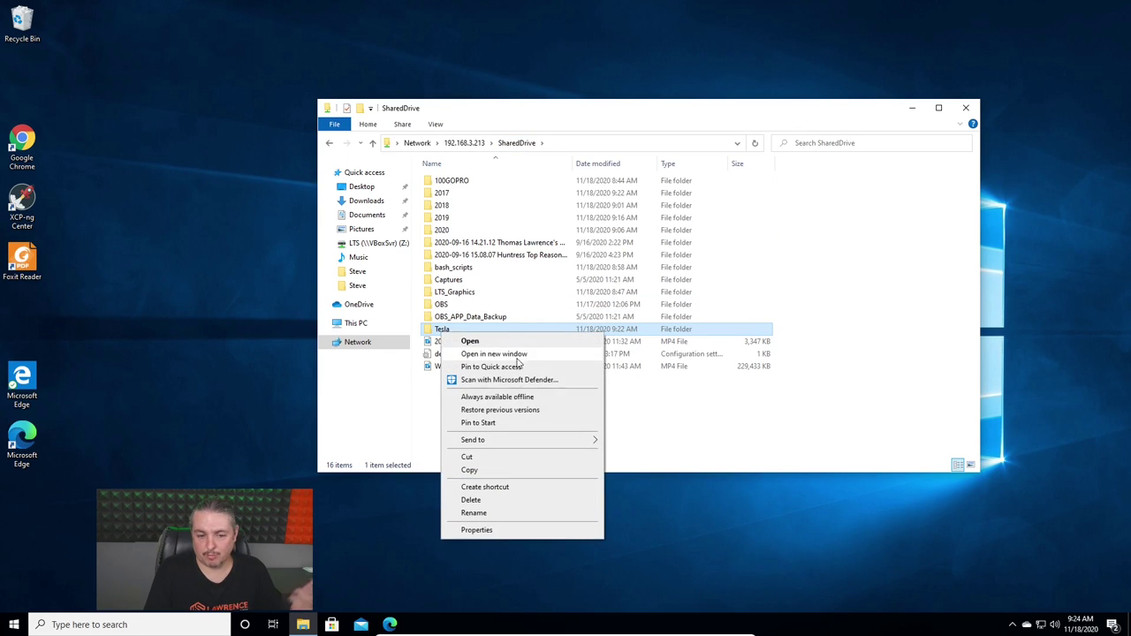
click(516, 409)
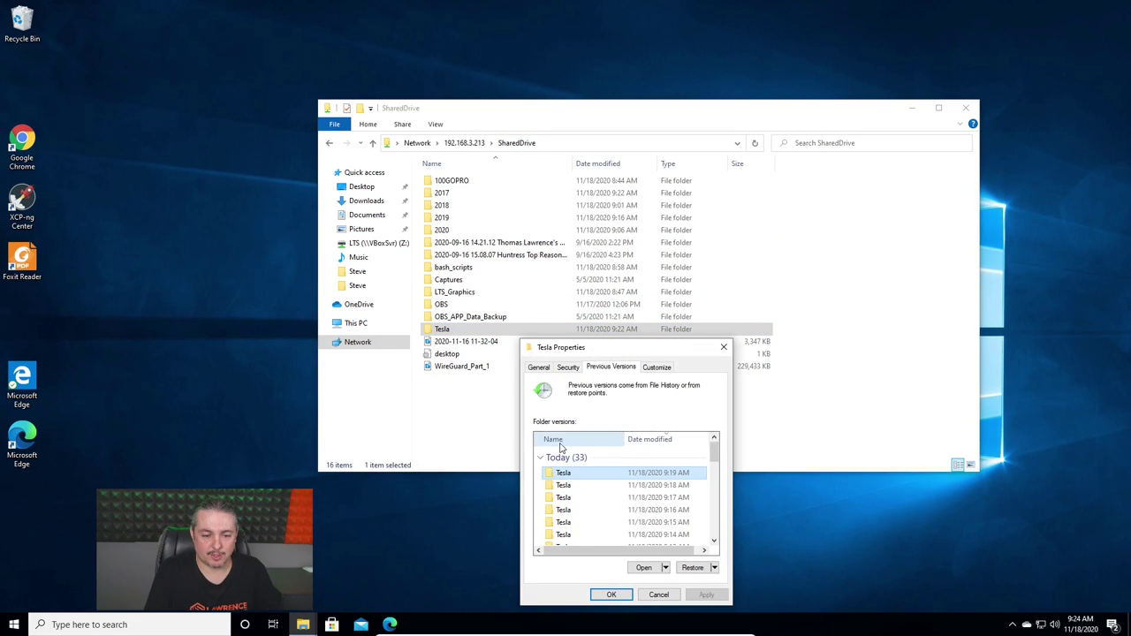
scroll(574, 483, up, 3)
scroll(576, 484, down, 5)
click(582, 487)
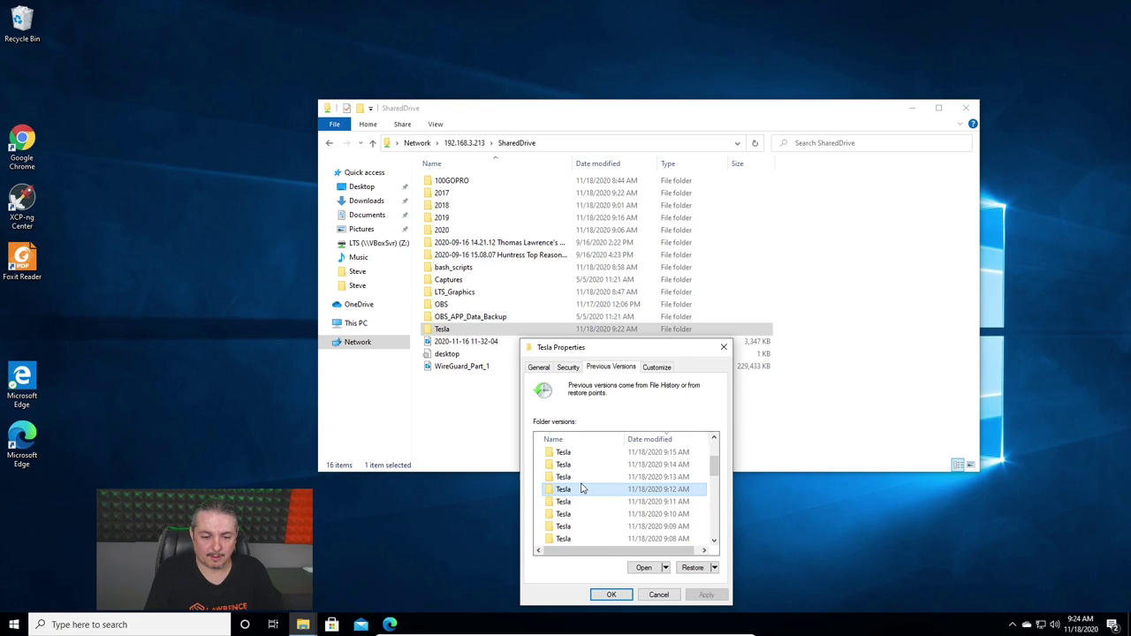
click(692, 567)
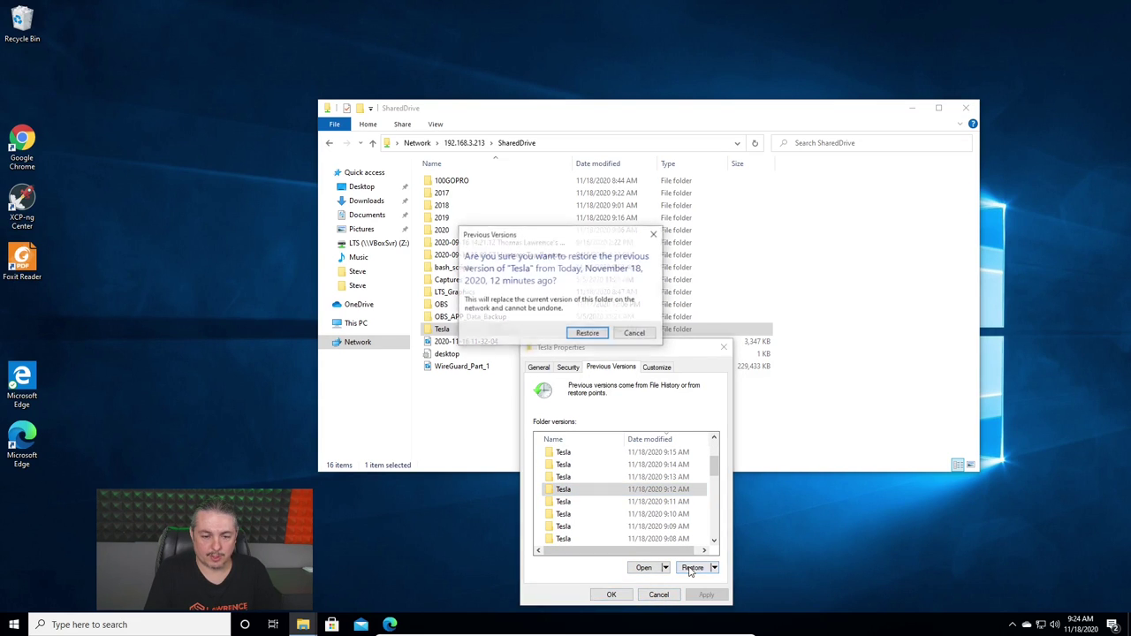
click(595, 336)
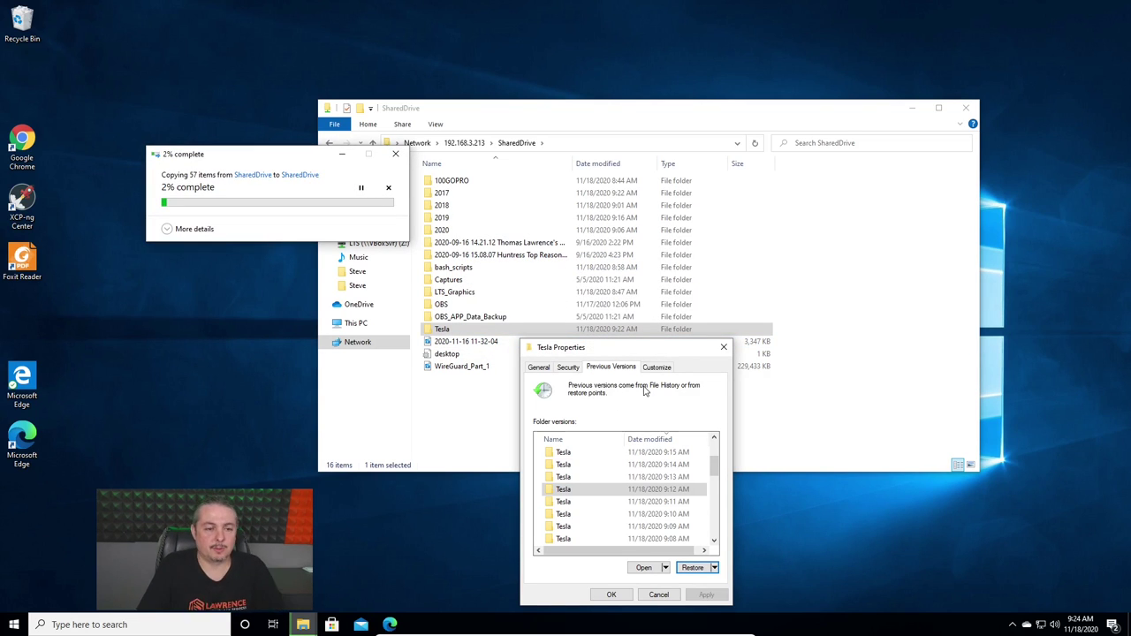
- Open the 9:12 AM version of the Tesla folder in its own window, and close the restore message and Tesla properties
click(644, 567)
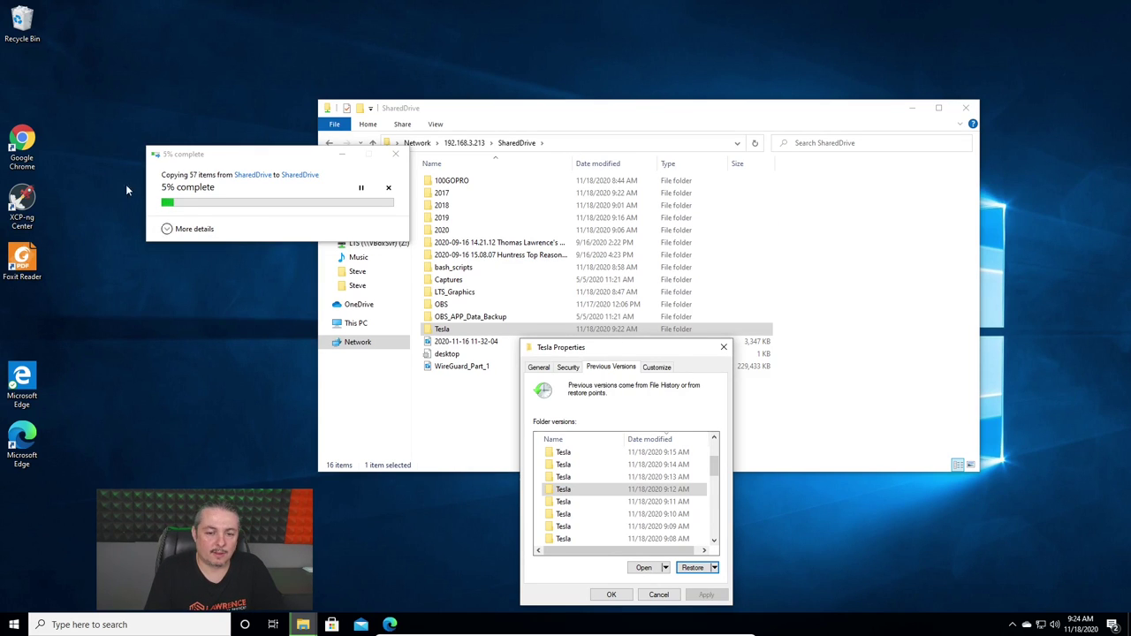
click(356, 203)
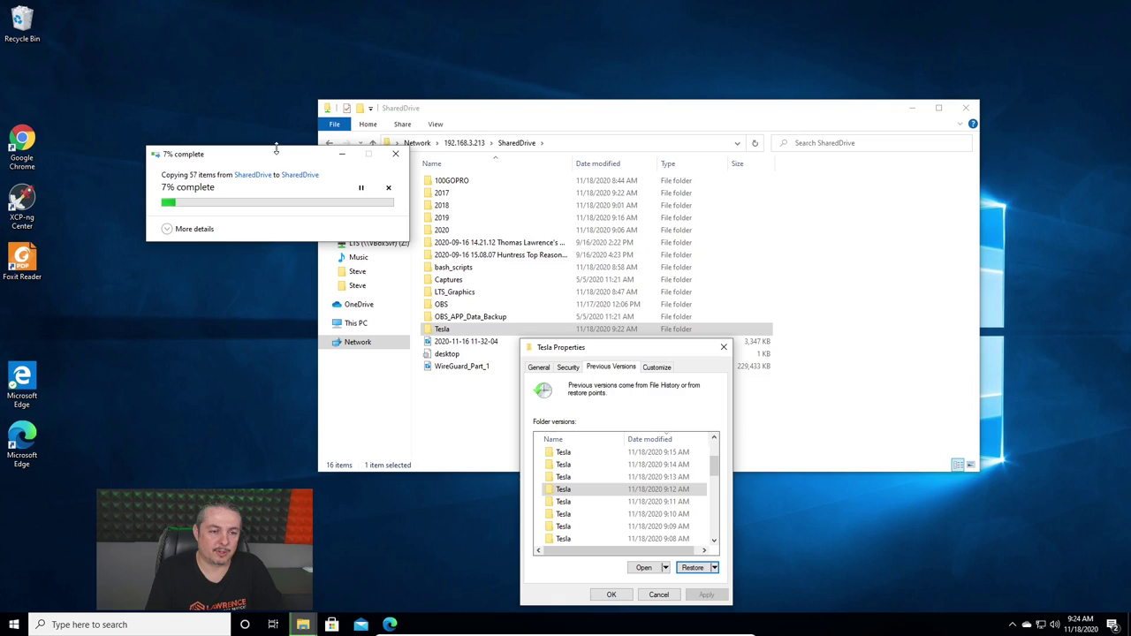
drag(280, 159, 346, 169)
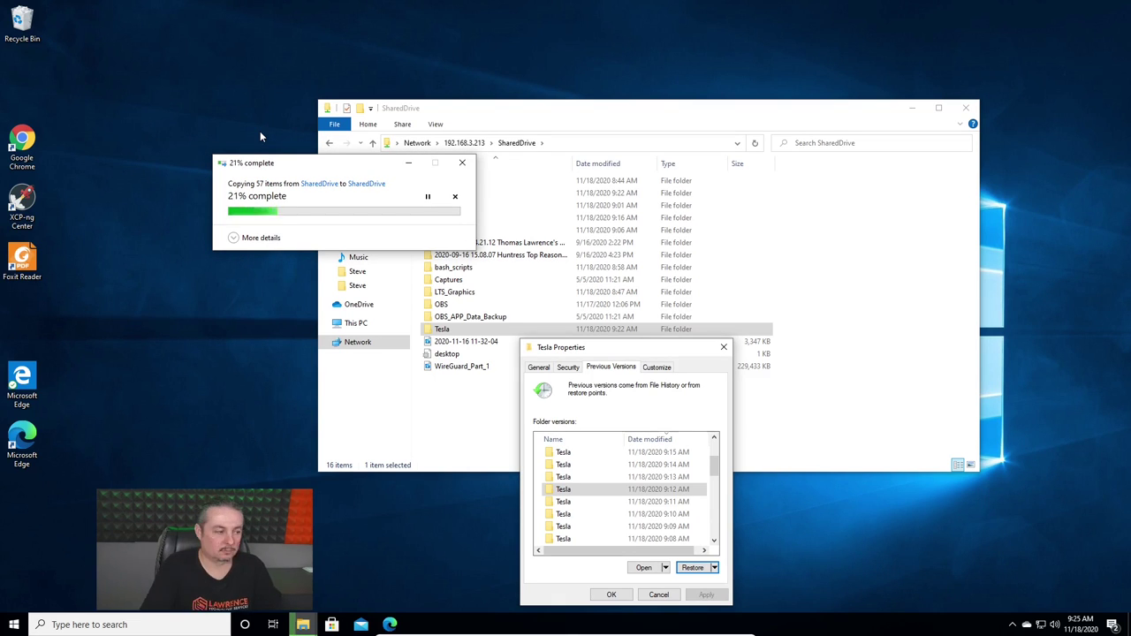
click(234, 238)
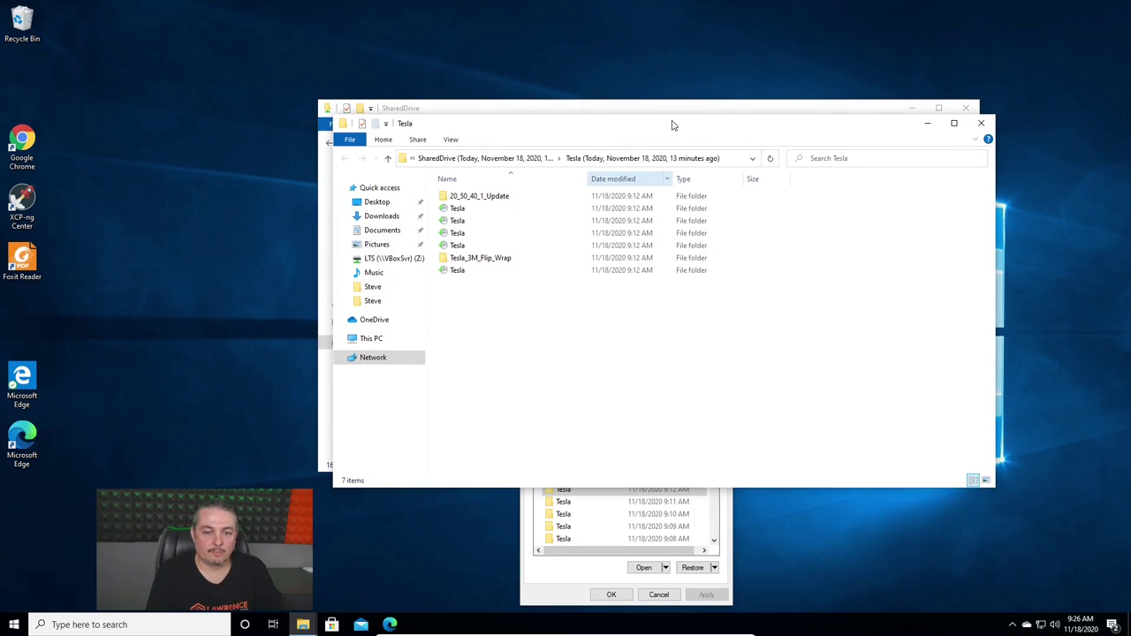
drag(671, 124, 374, 188)
click(717, 355)
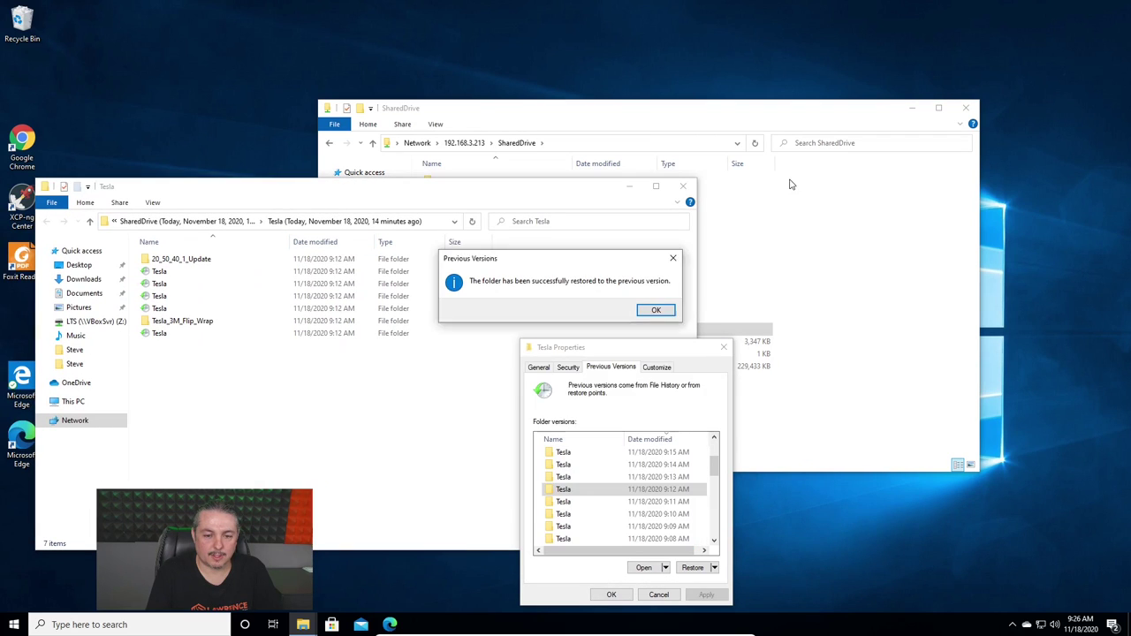
click(656, 309)
click(723, 347)
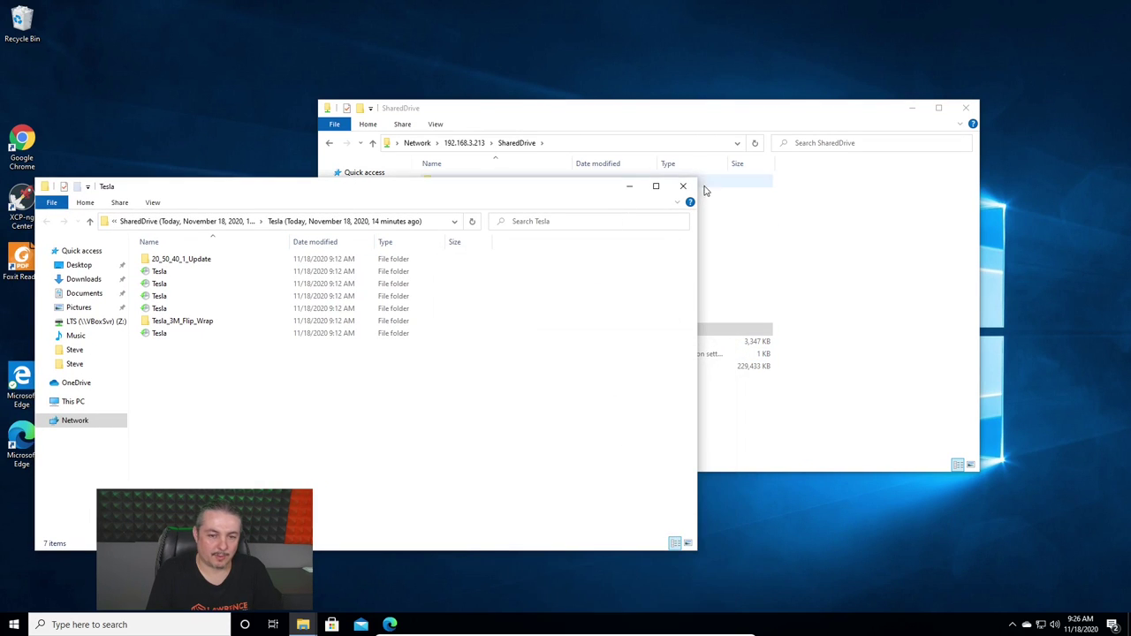
click(795, 110)
double_click(465, 326)
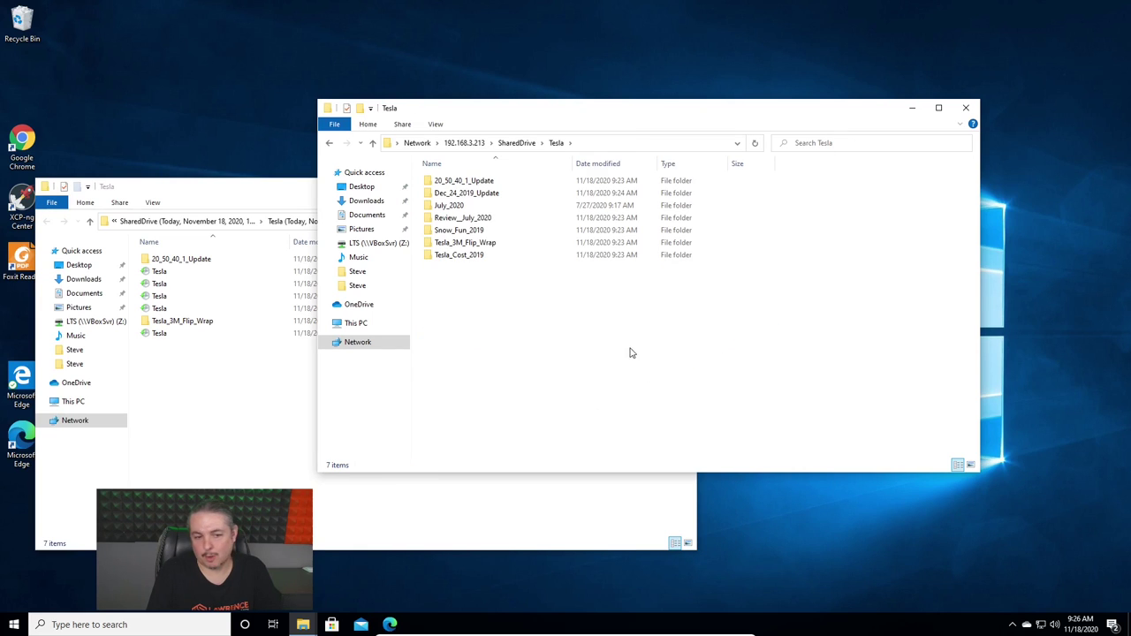
double_click(472, 255)
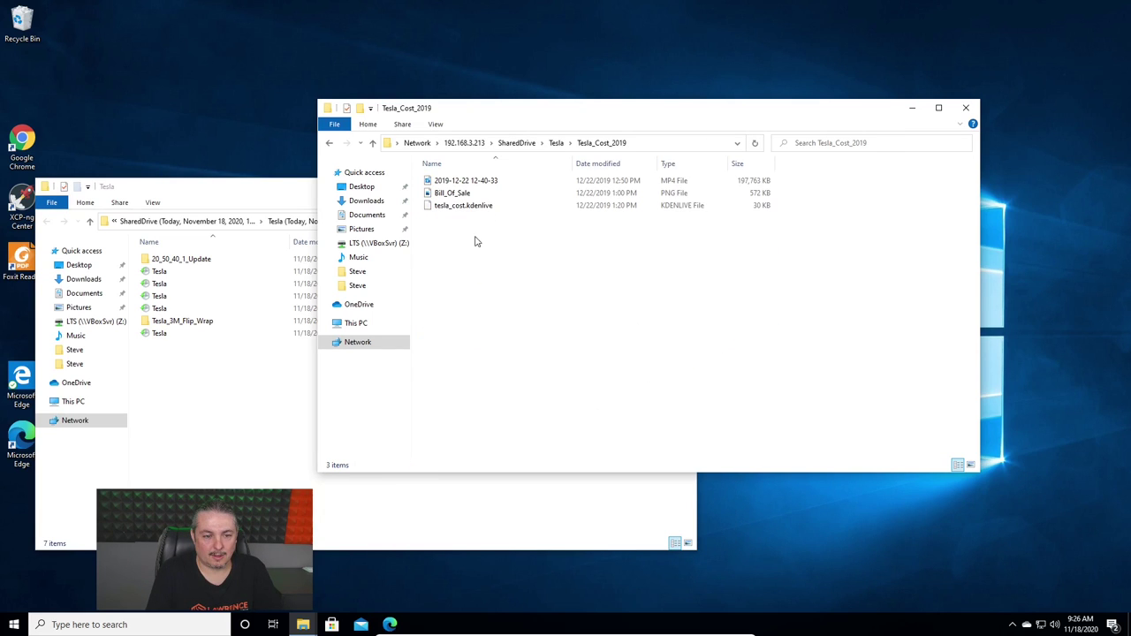
double_click(466, 181)
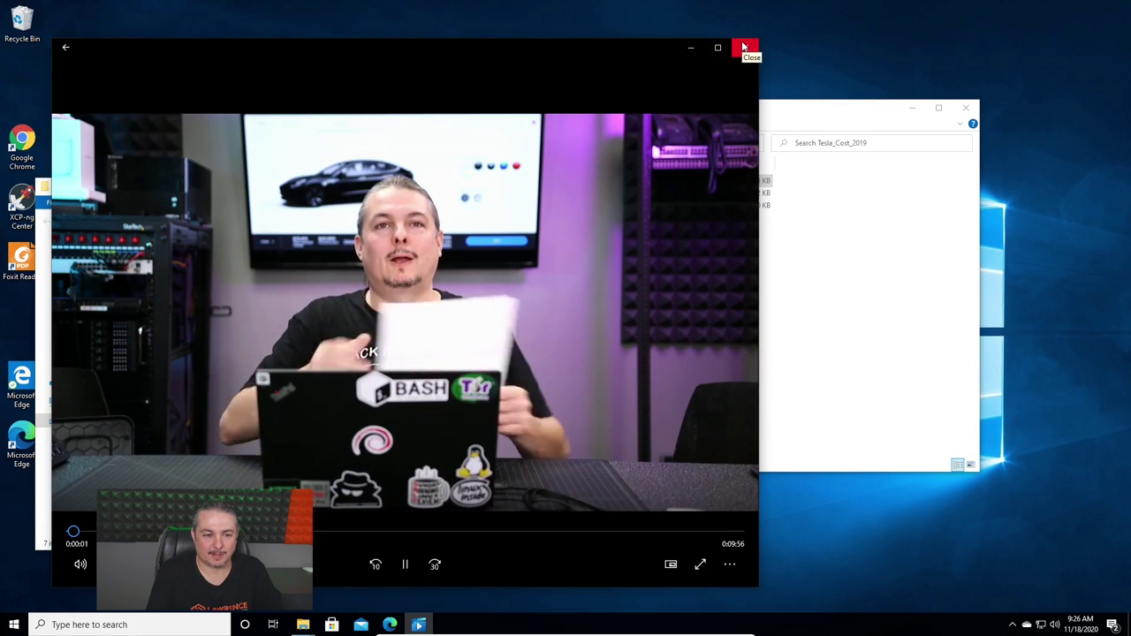
click(742, 47)
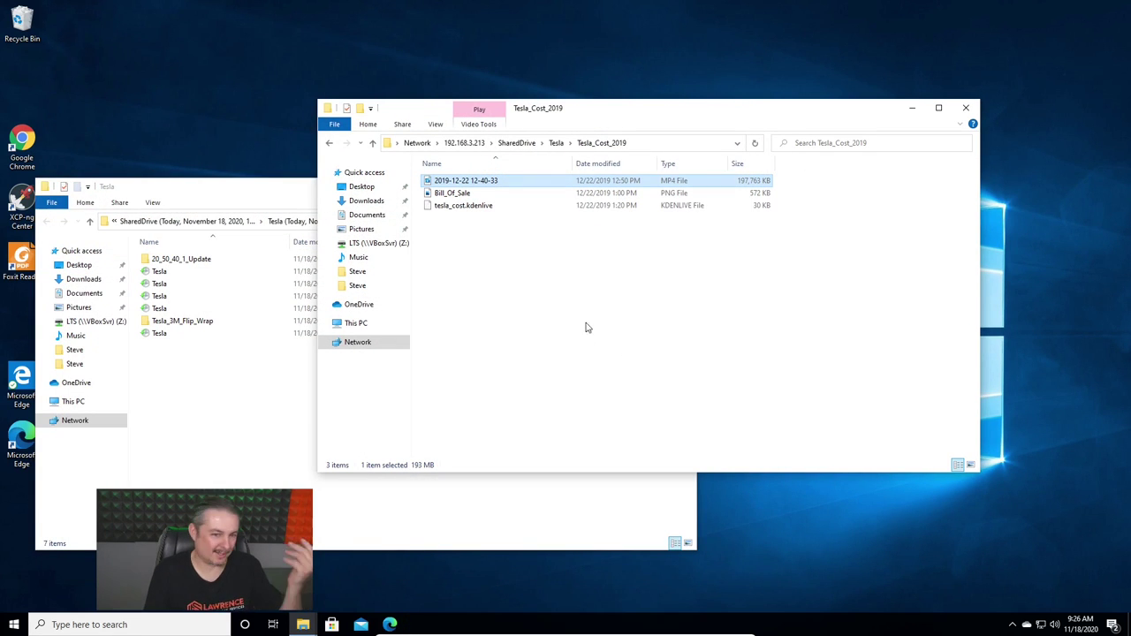
- Return to the SharedDrive folder and close the separate window showing the previous version of Tesla
click(516, 142)
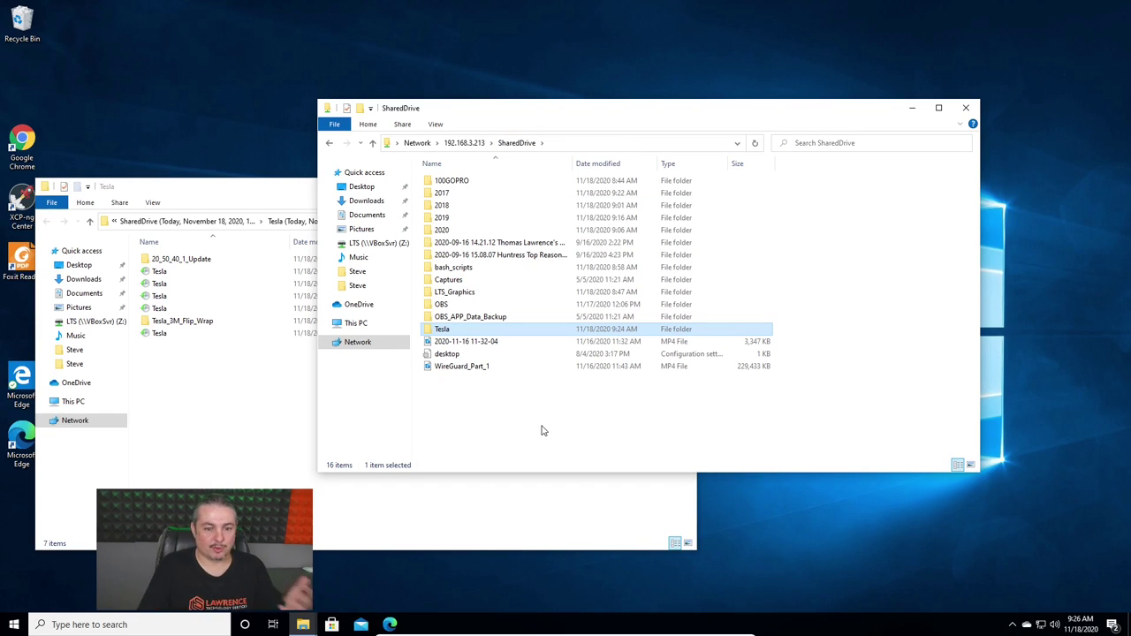
right_click(463, 330)
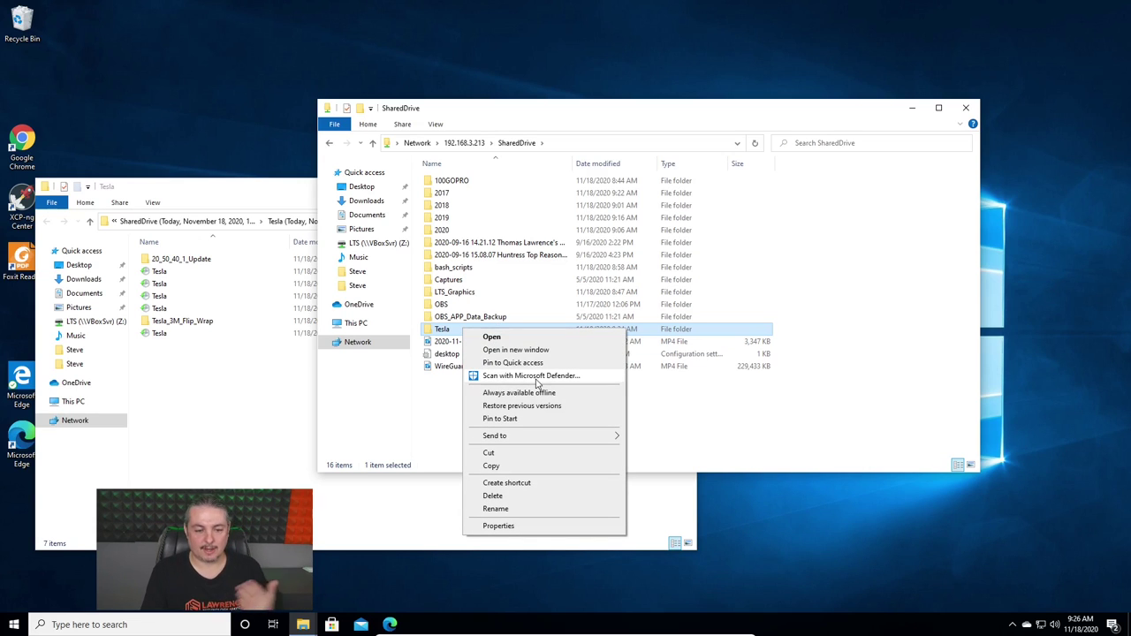
click(800, 438)
click(795, 435)
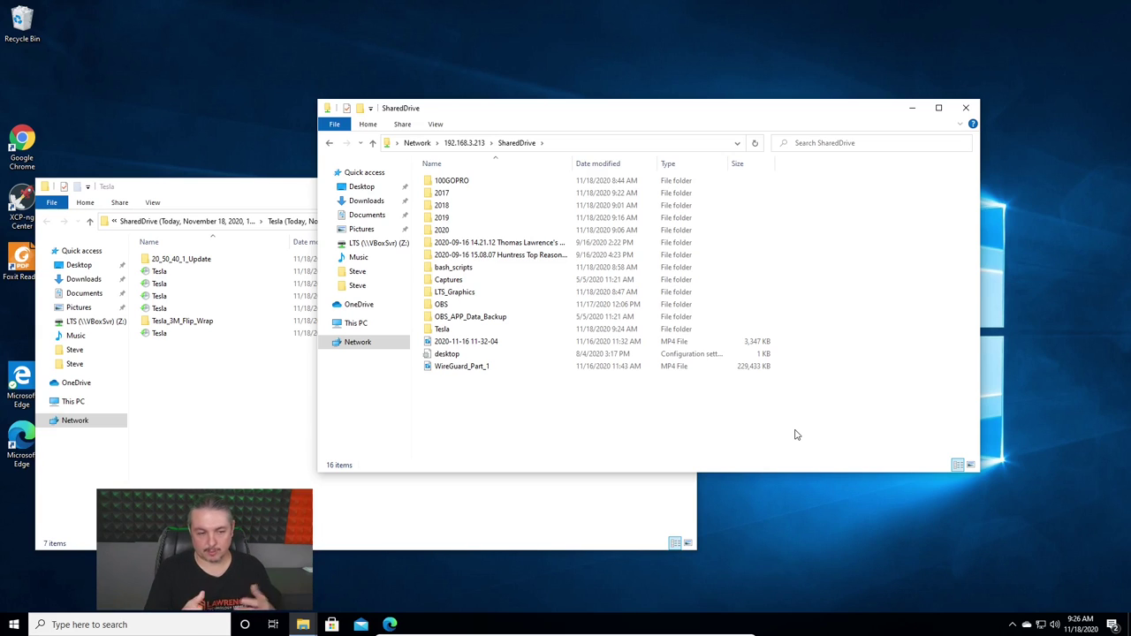
click(229, 444)
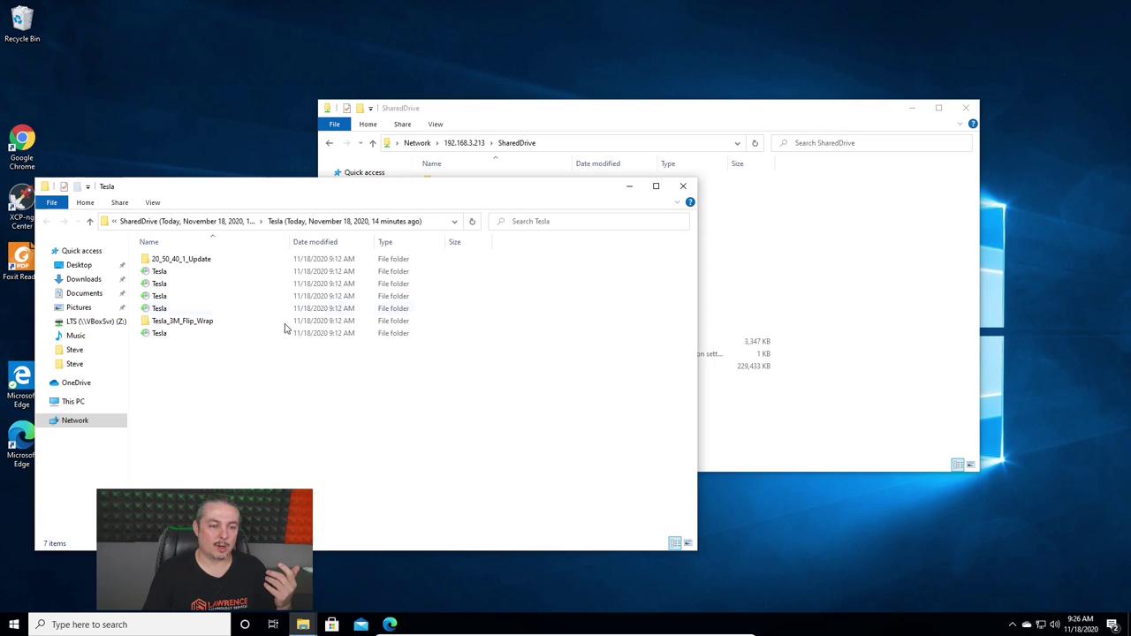
drag(363, 186, 704, 187)
click(957, 185)
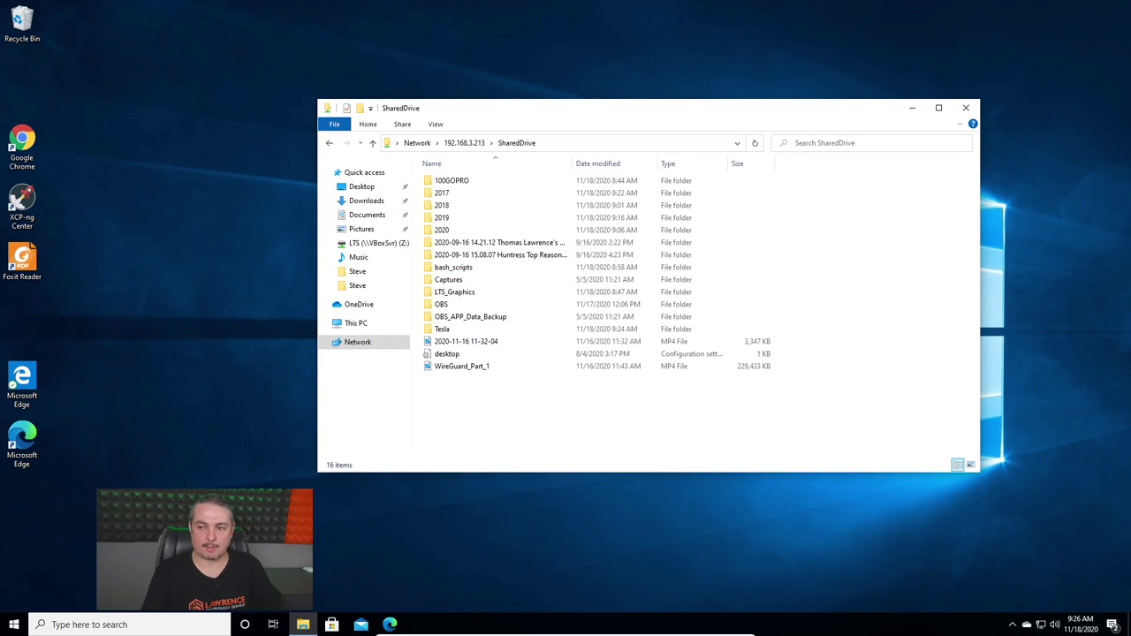
- Switch back to TrueNAS and compare the used and referenced sizes of all SharedDrive snapshots in the snapshot list
key(super)
click(636, 372)
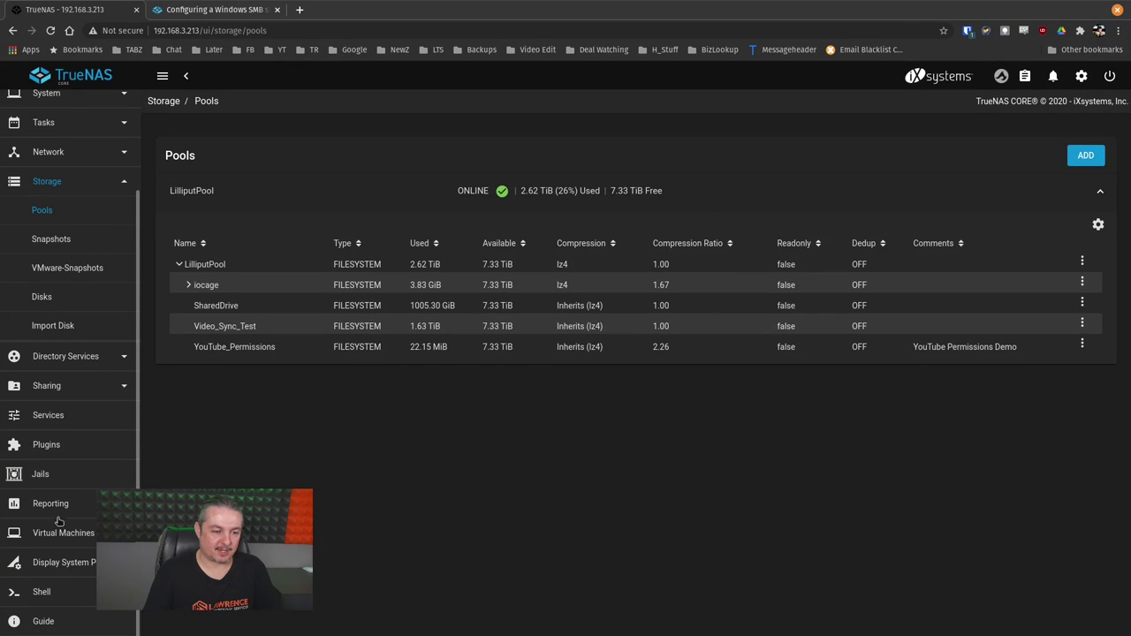
click(78, 233)
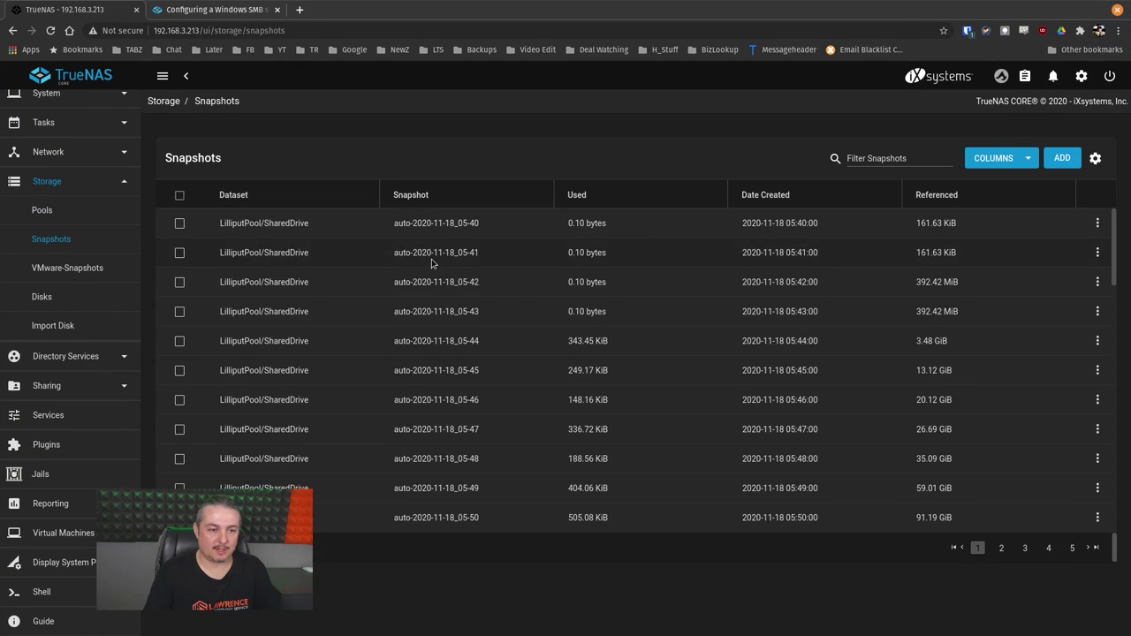
scroll(431, 259, down, 2)
scroll(430, 261, down, 8)
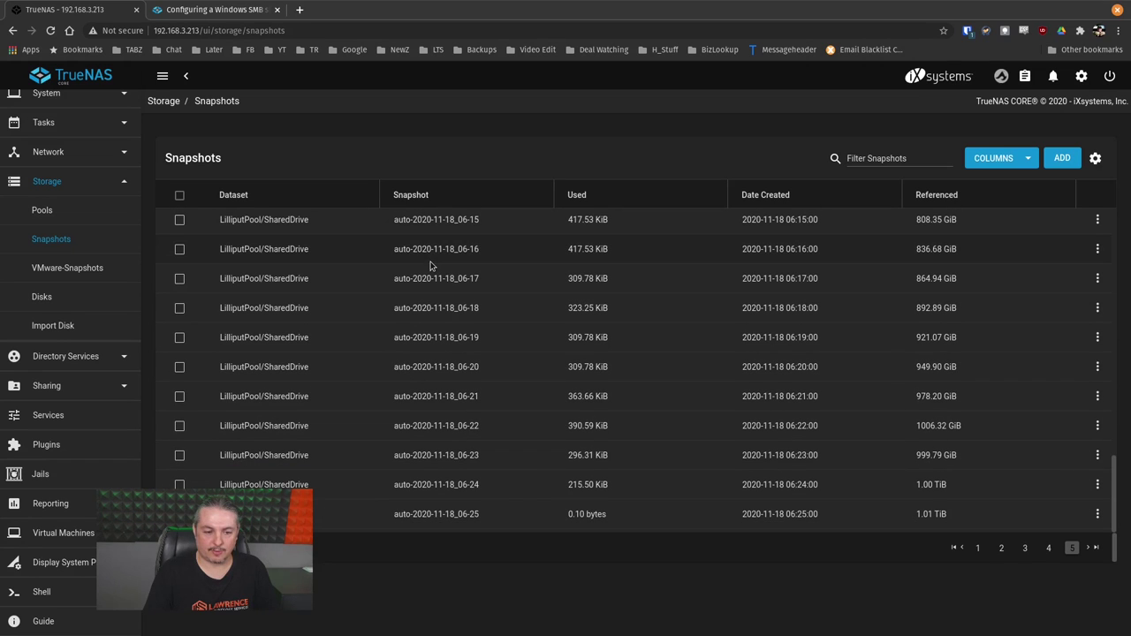
scroll(662, 429, up, 10)
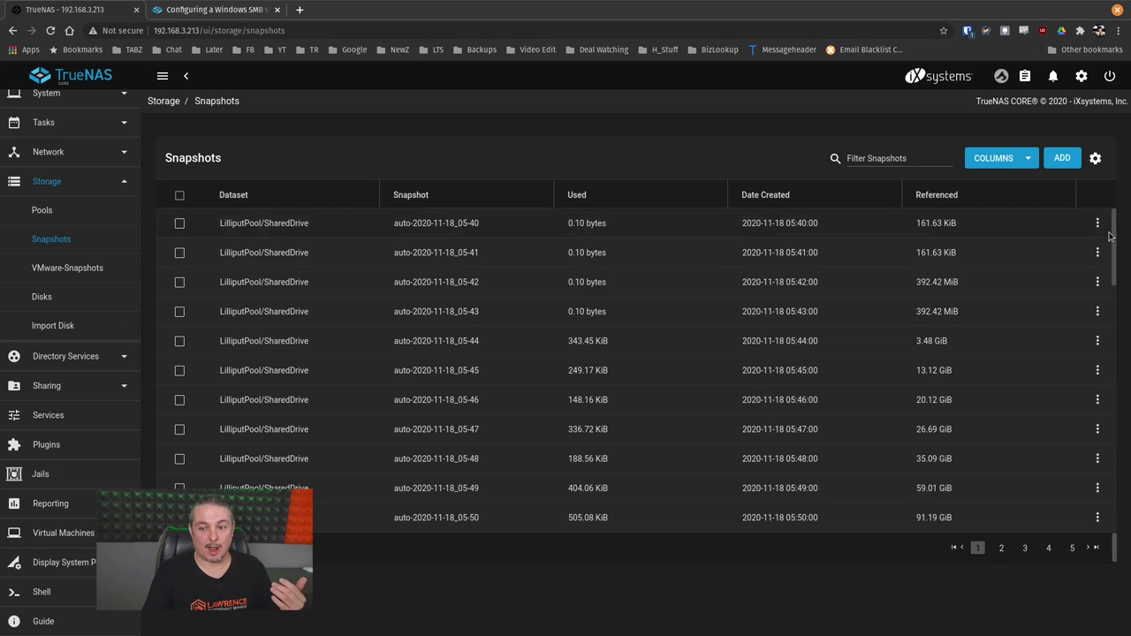
scroll(1016, 362, down, 4)
scroll(967, 351, down, 4)
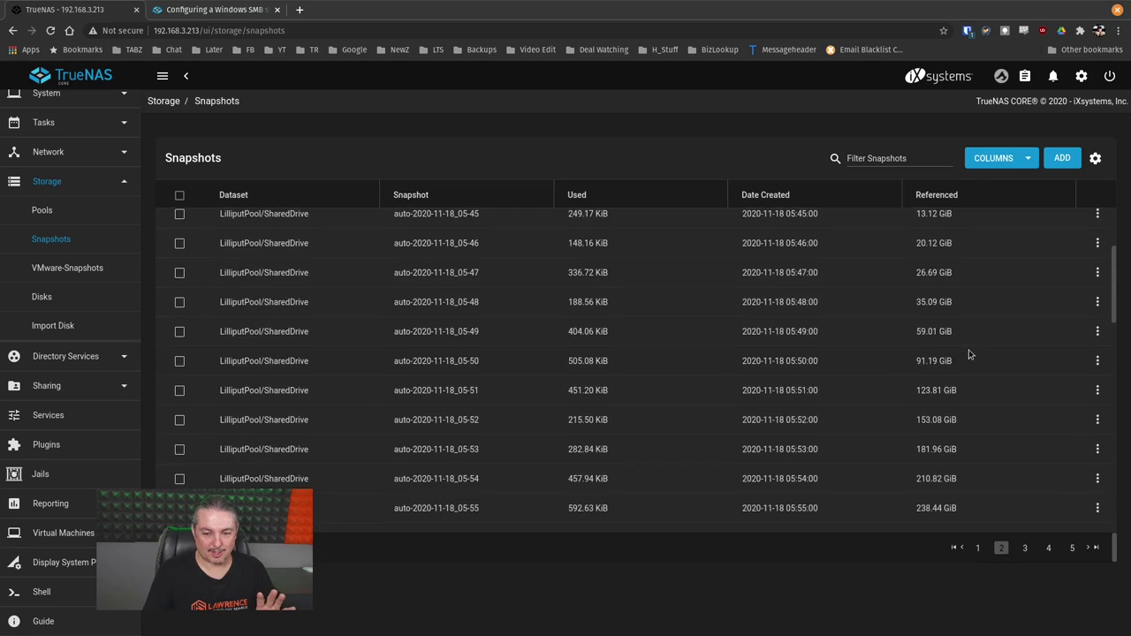
scroll(967, 352, down, 4)
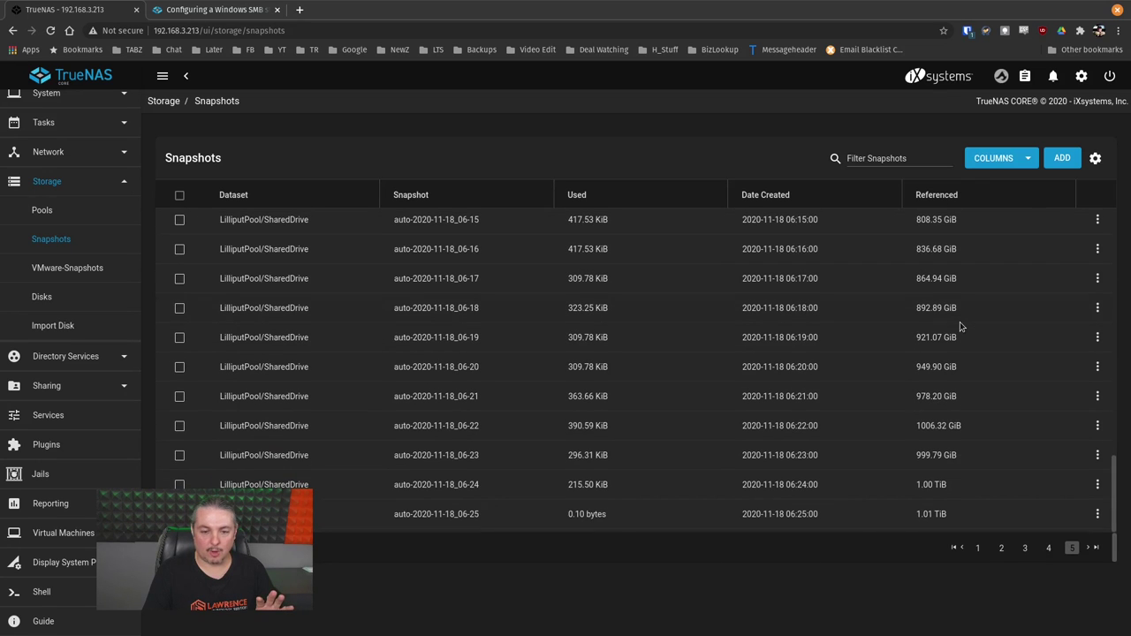
- Clone the SharedDrive snapshot auto-2020-11-18_06-19 to a new dataset named LilliputPool/SharedDrive-auto-2020-11-18_06-19-clone
click(1097, 340)
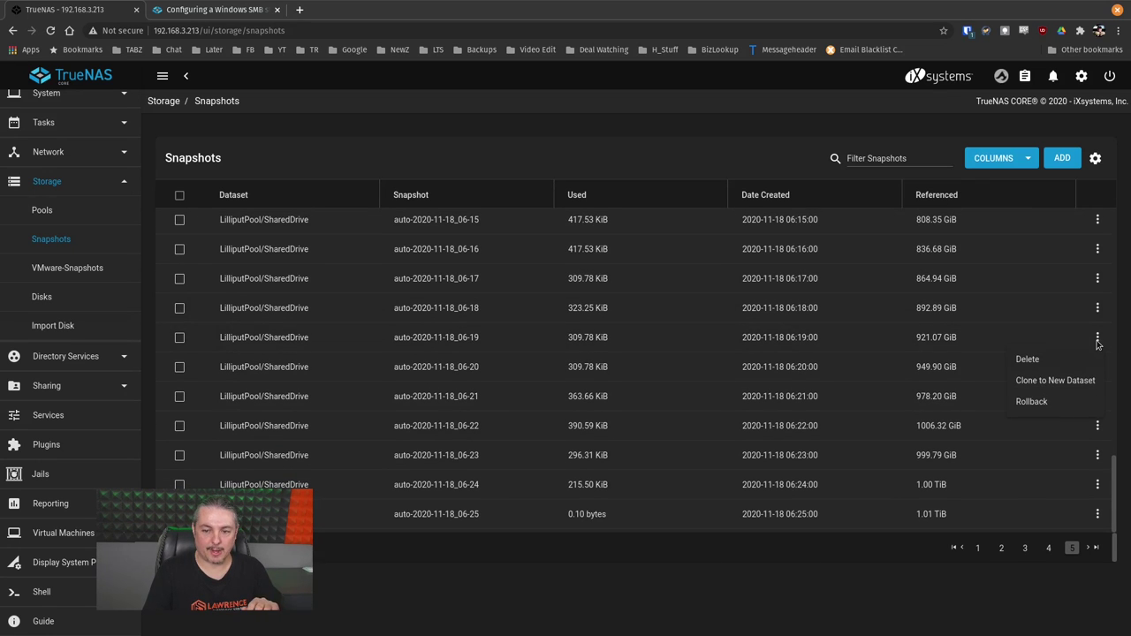
click(1054, 381)
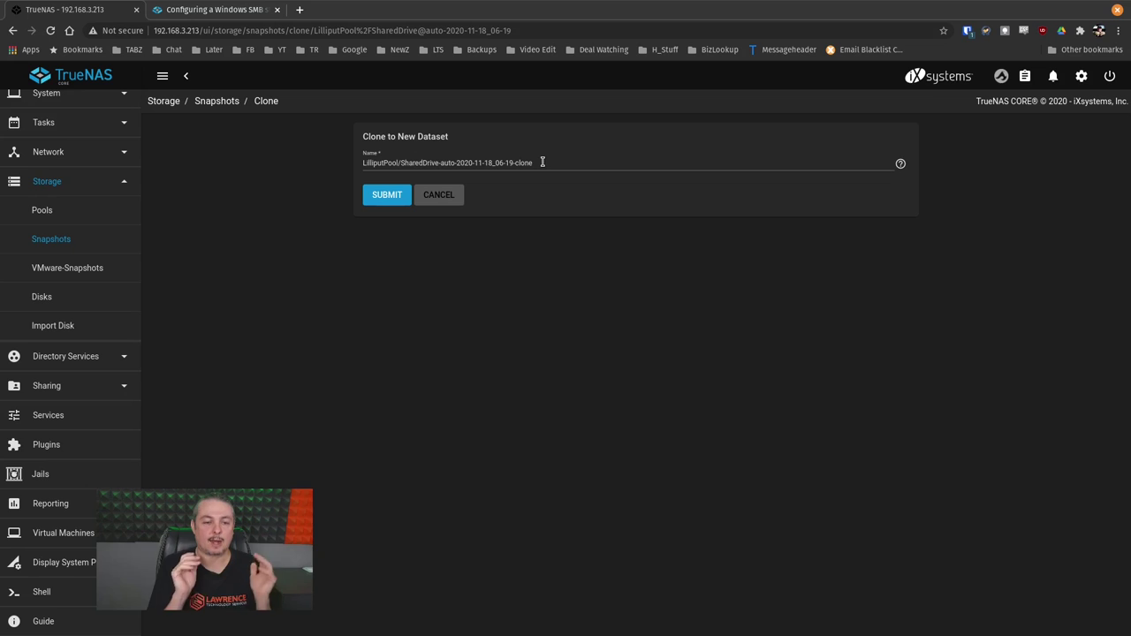
click(381, 191)
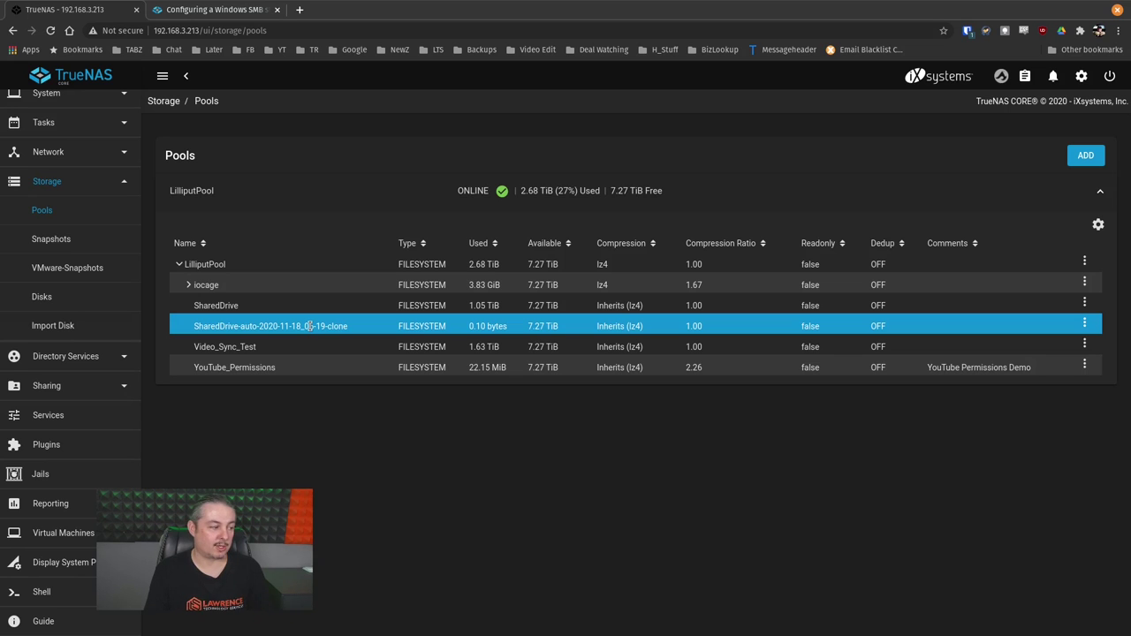
- Switch to the terminal, leave the clone's directory for the home directory with cd, and return to TrueNAS
key(alt+Tab)
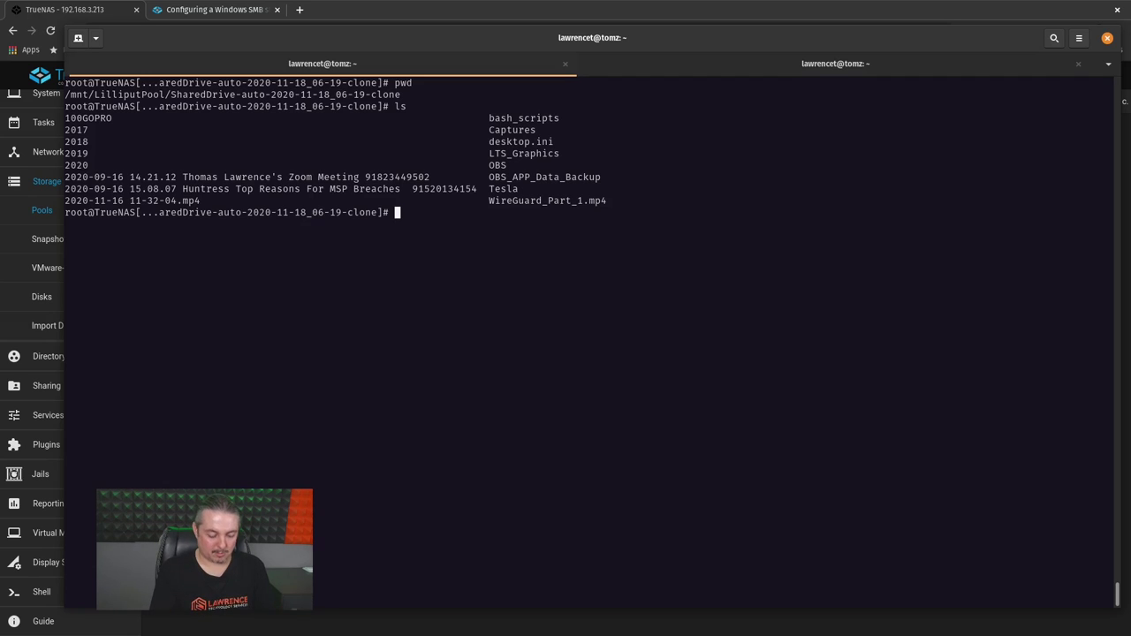
text(cd)
key(Return)
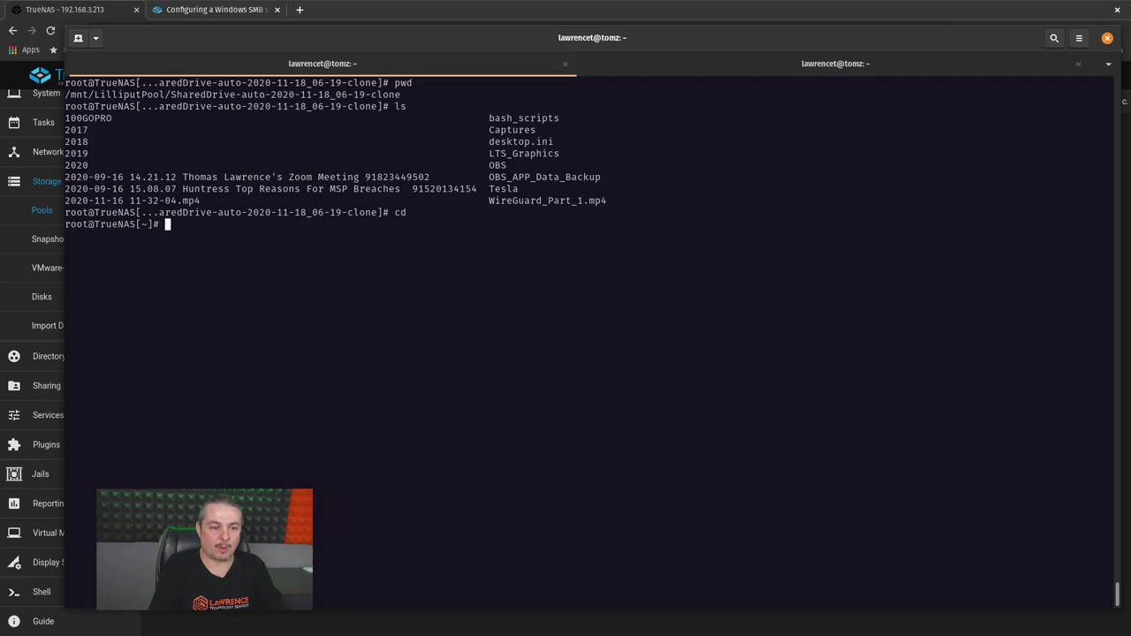
key(alt+Tab)
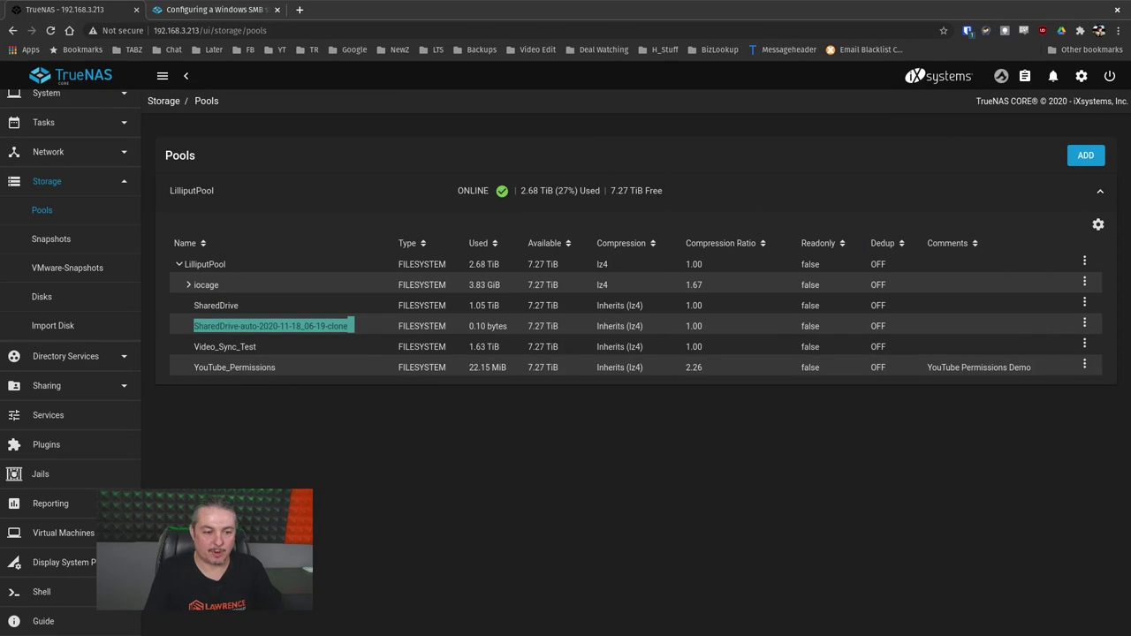
- Copy the name of the SharedDrive-auto-2020-11-18_06-19-clone dataset from the pool's dataset list
click(1098, 323)
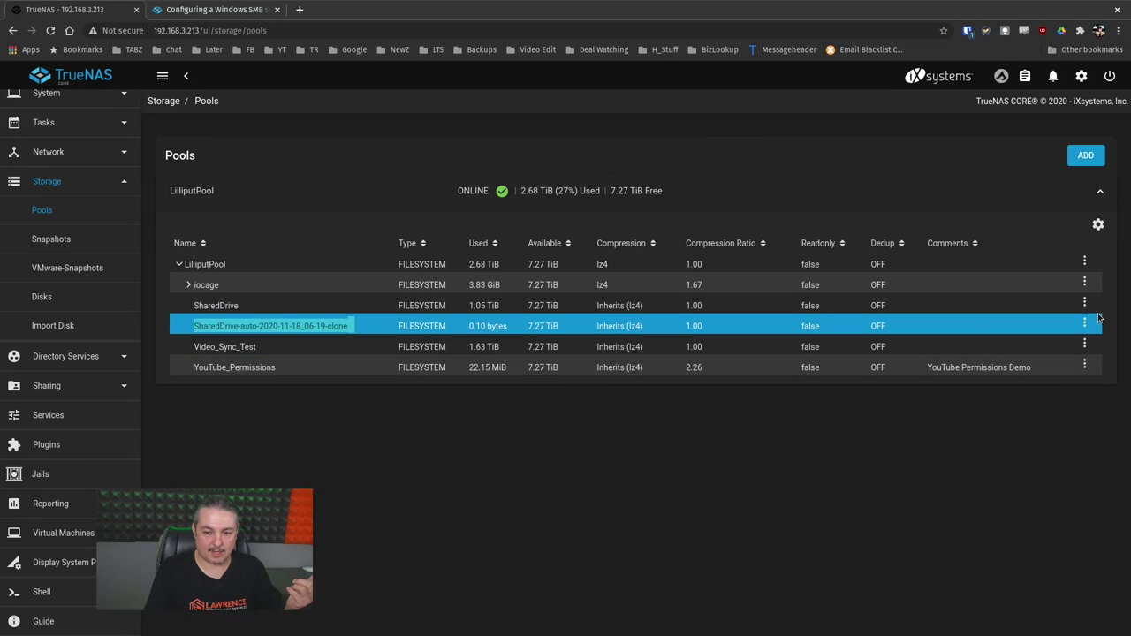
click(1084, 324)
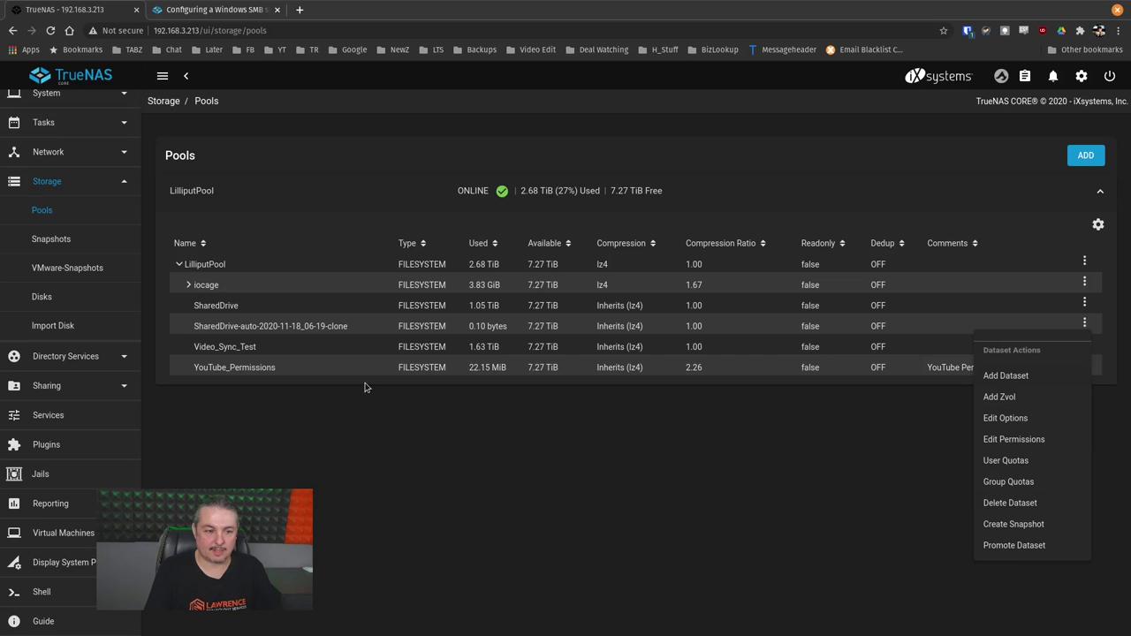
triple_click(309, 327)
right_click(309, 328)
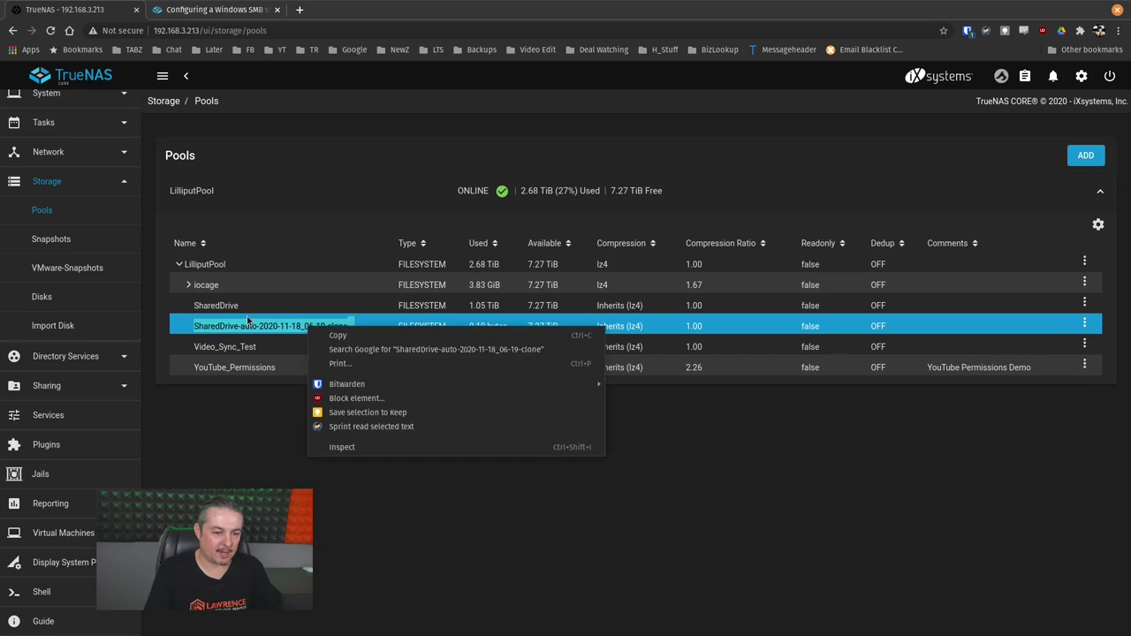
click(196, 326)
drag(192, 326, 350, 326)
right_click(348, 328)
click(367, 335)
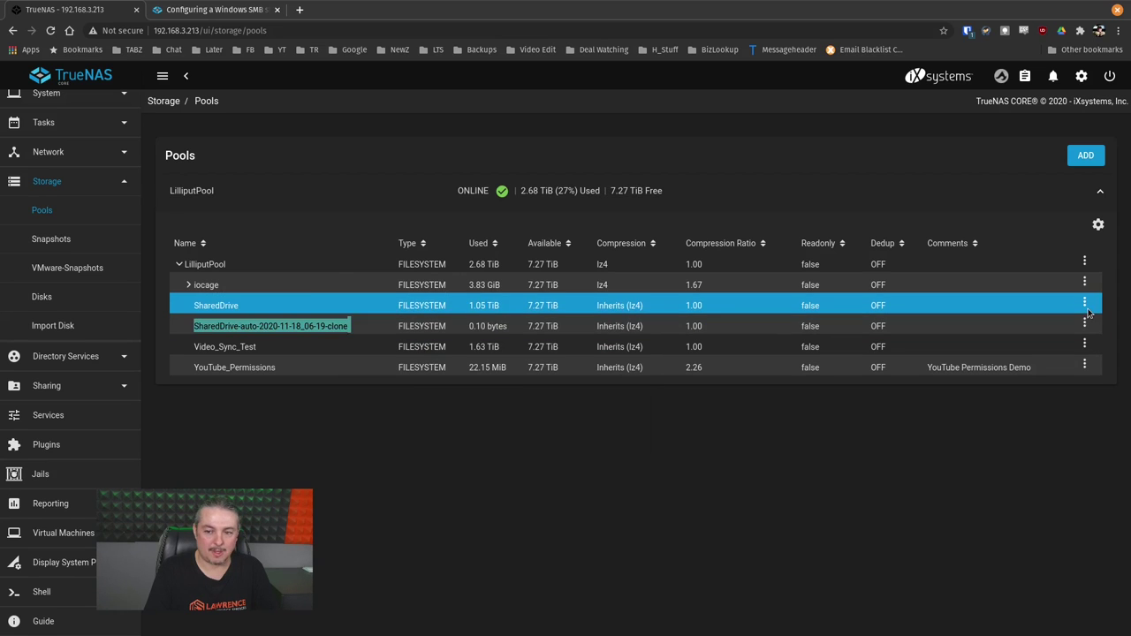
- Delete the SharedDrive-auto-2020-11-18_06-19-clone dataset, entering its copied name and confirming the deletion
click(1084, 323)
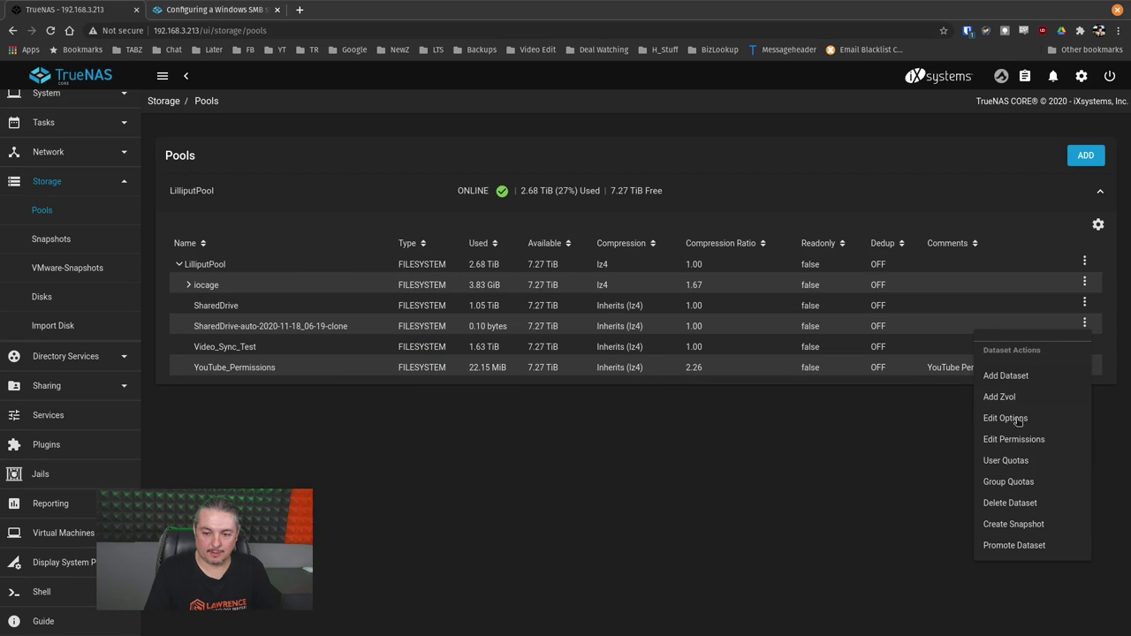
click(1016, 503)
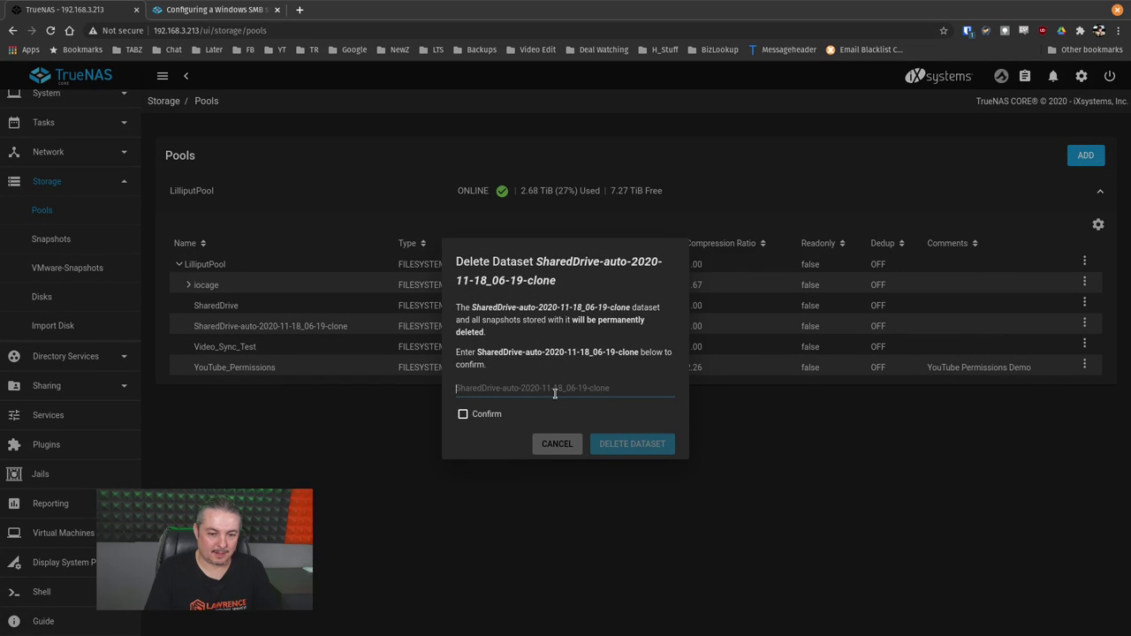
key(ctrl+v)
key(BackSpace)
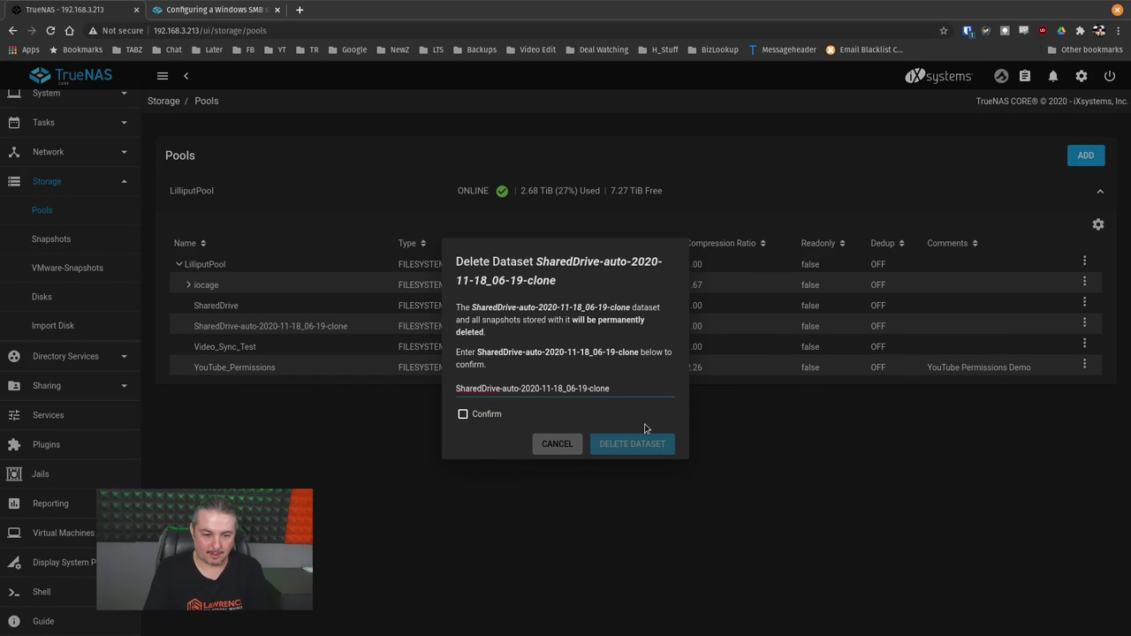
click(487, 412)
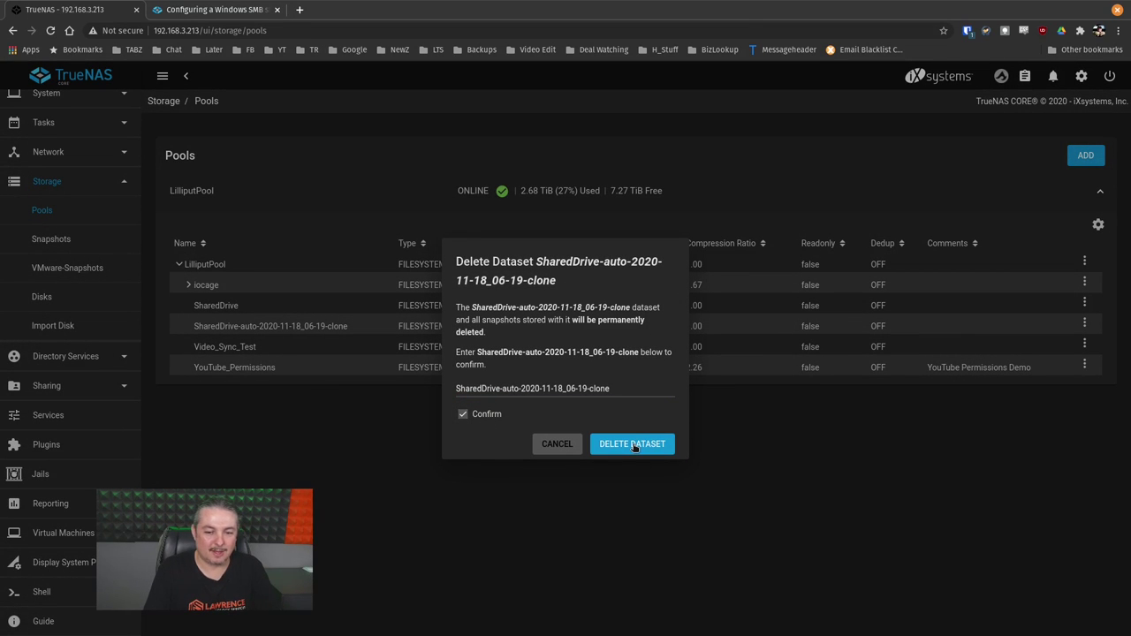
click(633, 444)
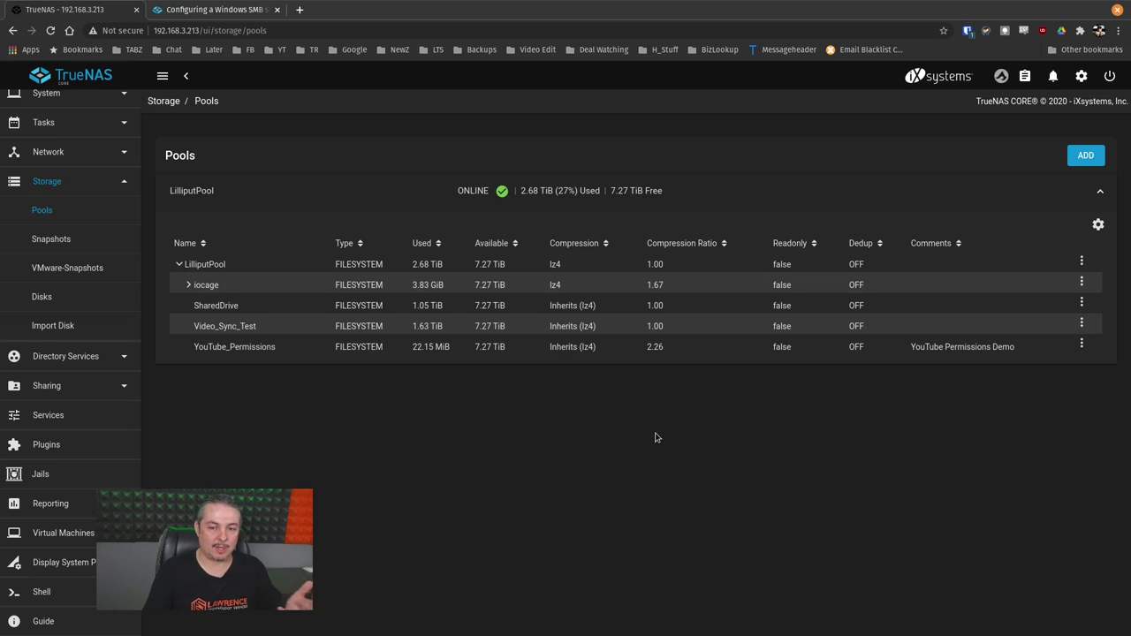
- Switch to the terminal, change to /mnt/LilliputPool/SharedDrive and list its contents with ls
click(306, 285)
click(228, 305)
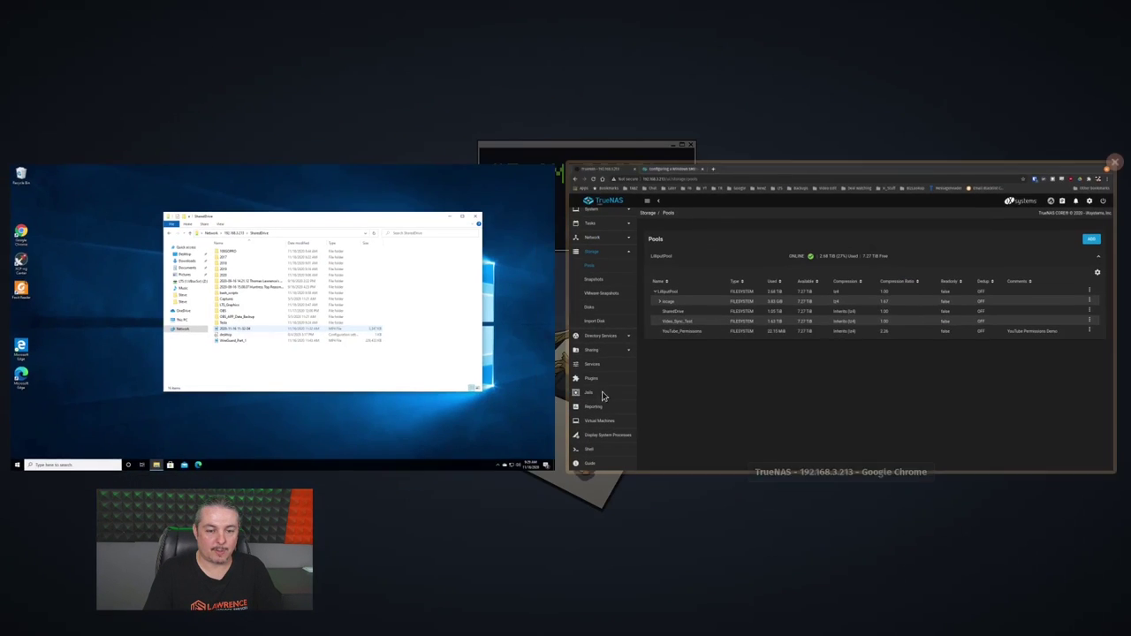
click(291, 336)
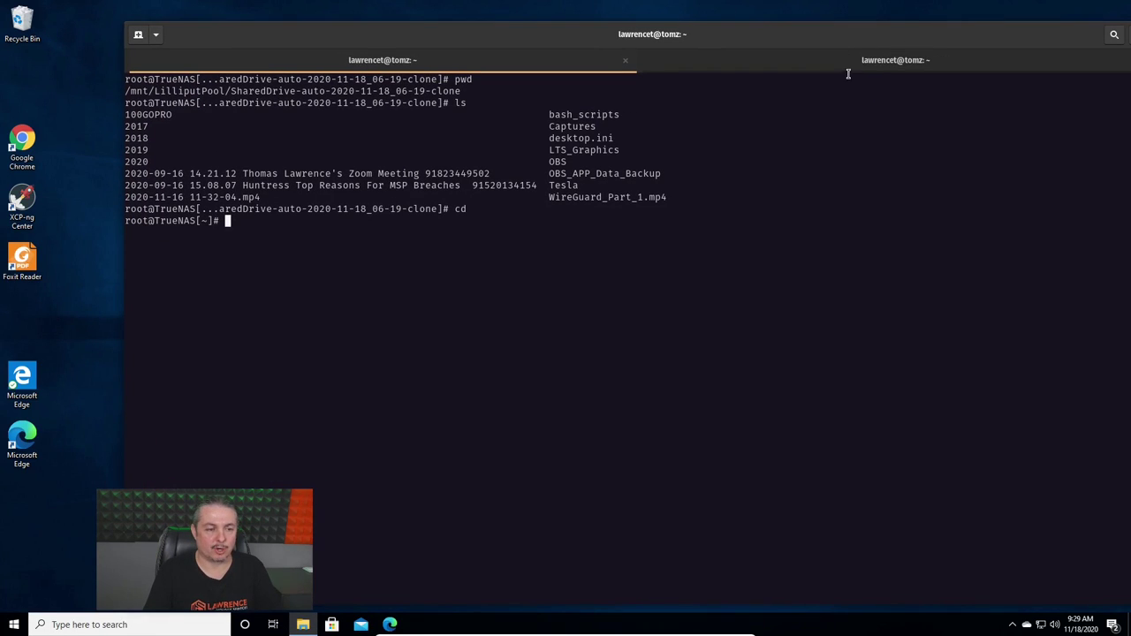
text(cd /mnt/LilliputPool/SharedDrive)
key(Return)
text(ls)
key(Return)
- Delete everything in /mnt/LilliputPool/SharedDrive with rm -rf * and confirm with y
text(rm -rf*)
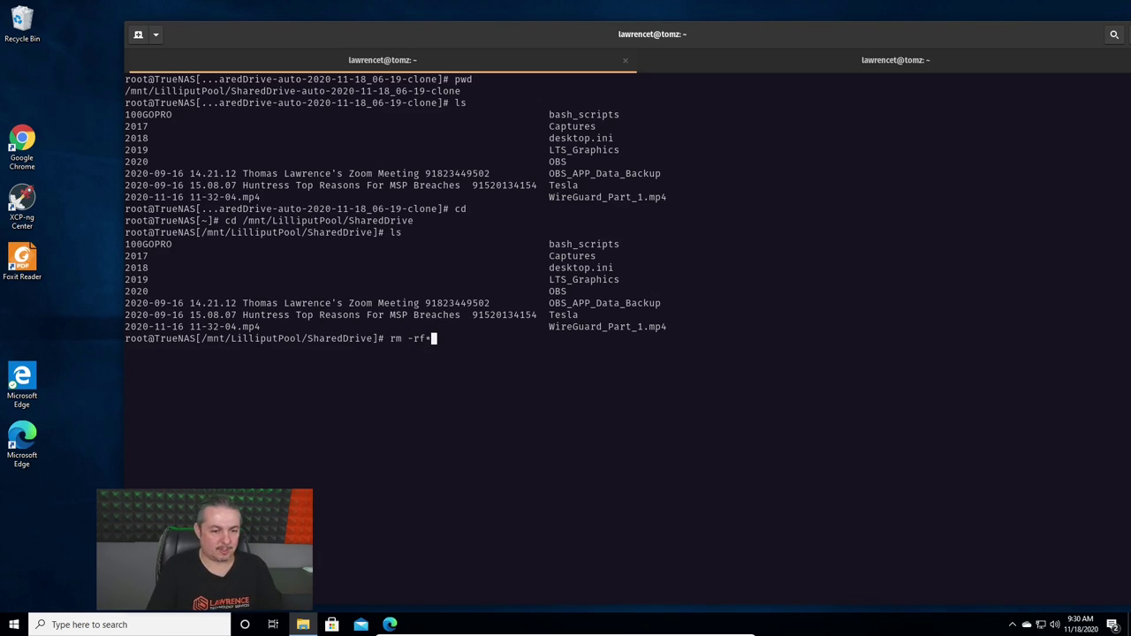
key(Return)
key(Up)
key(BackSpace)
text(*)
key(Return)
text(y)
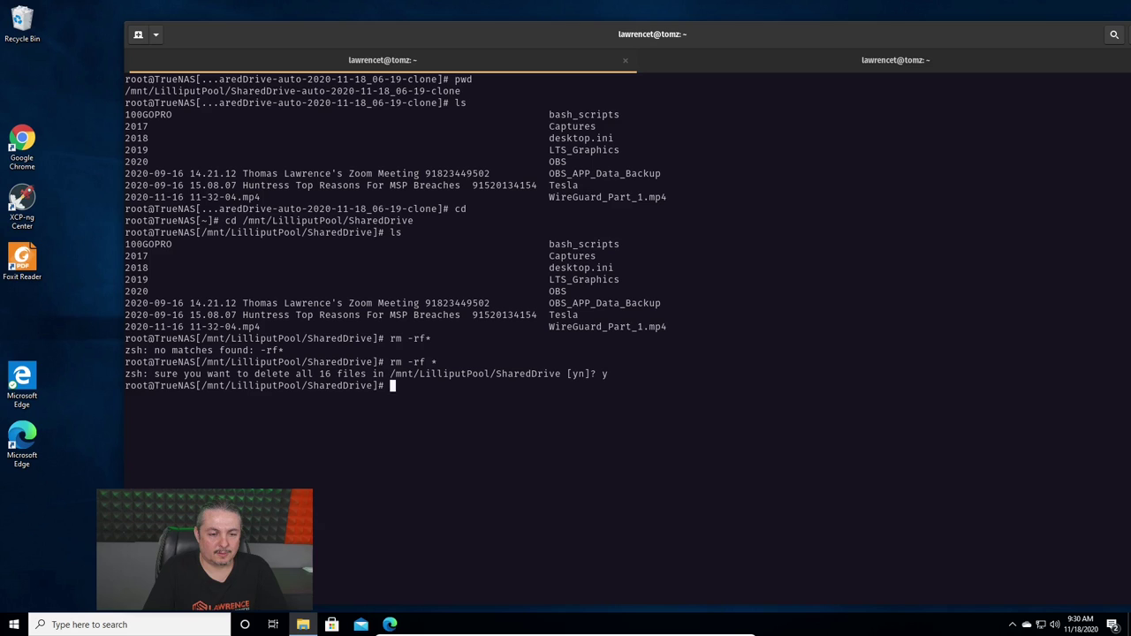
- Check the SharedDrive contents with ls in the terminal and by refreshing its folder in Windows File Explorer
text(ls)
key(Return)
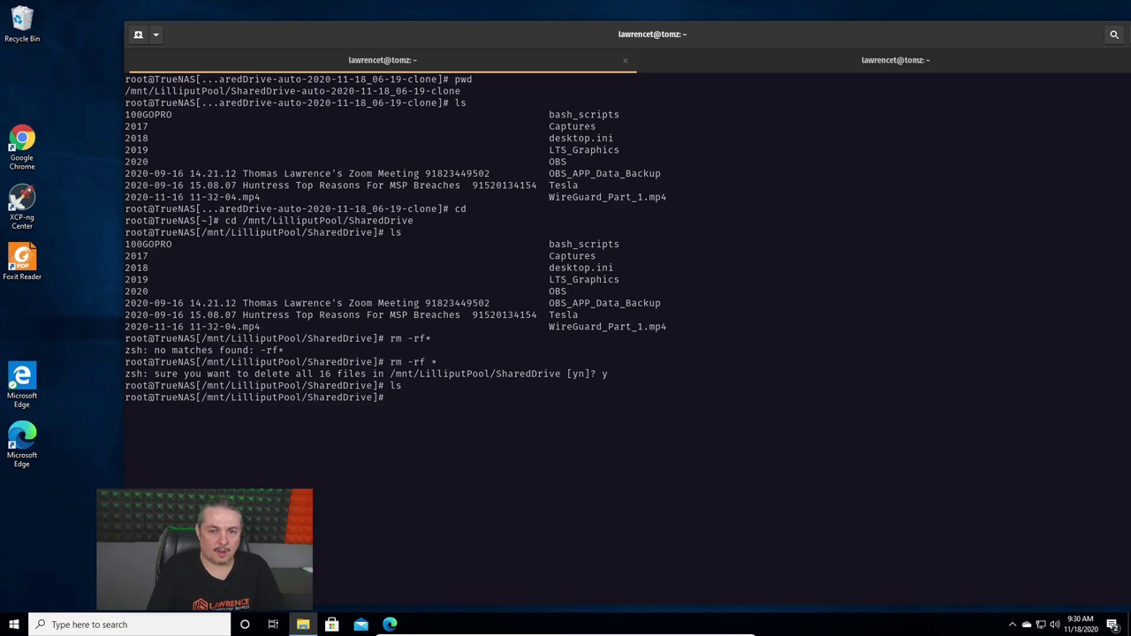
key(alt+Tab)
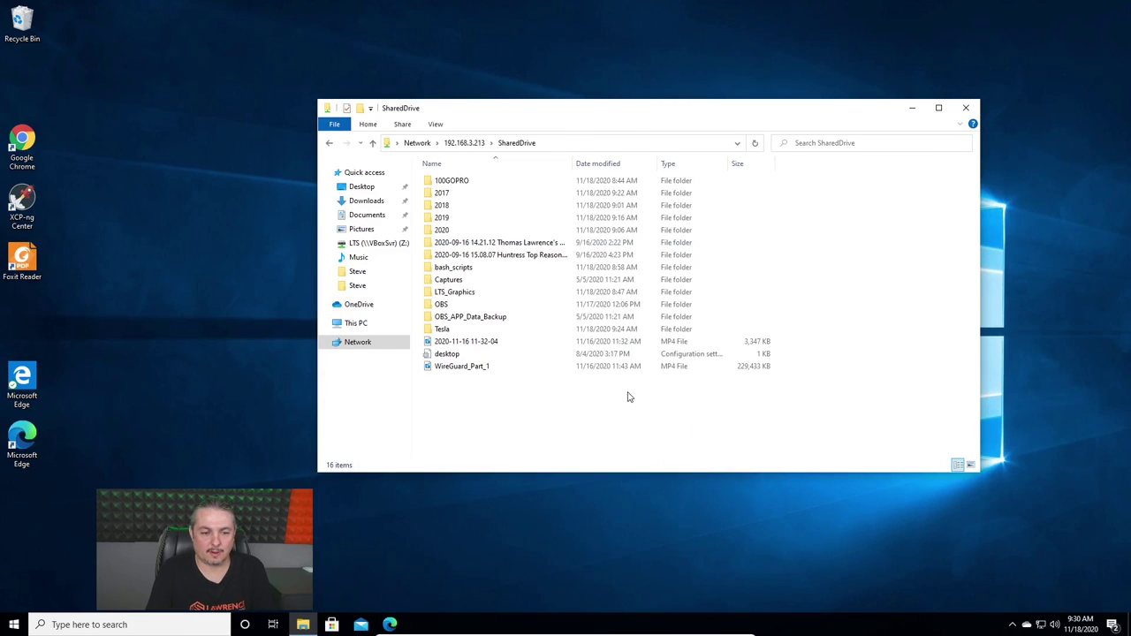
key(F5)
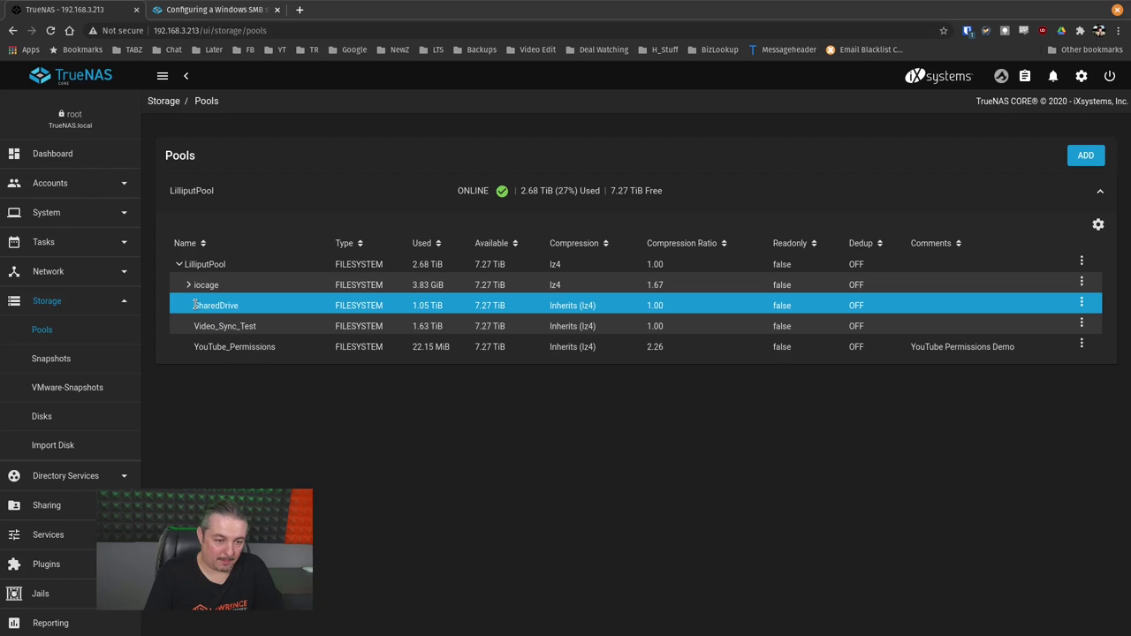
- Examine SharedDrive's used size in the TrueNAS pool list and its newest snapshots sorted by creation date in descending order
drag(194, 305, 464, 308)
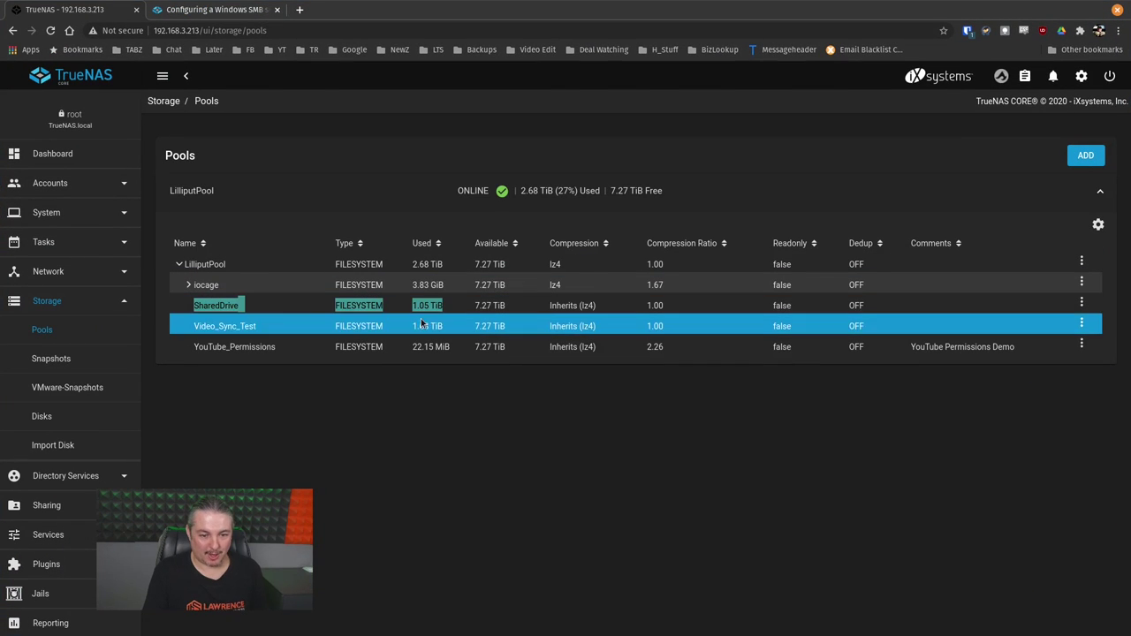
click(77, 359)
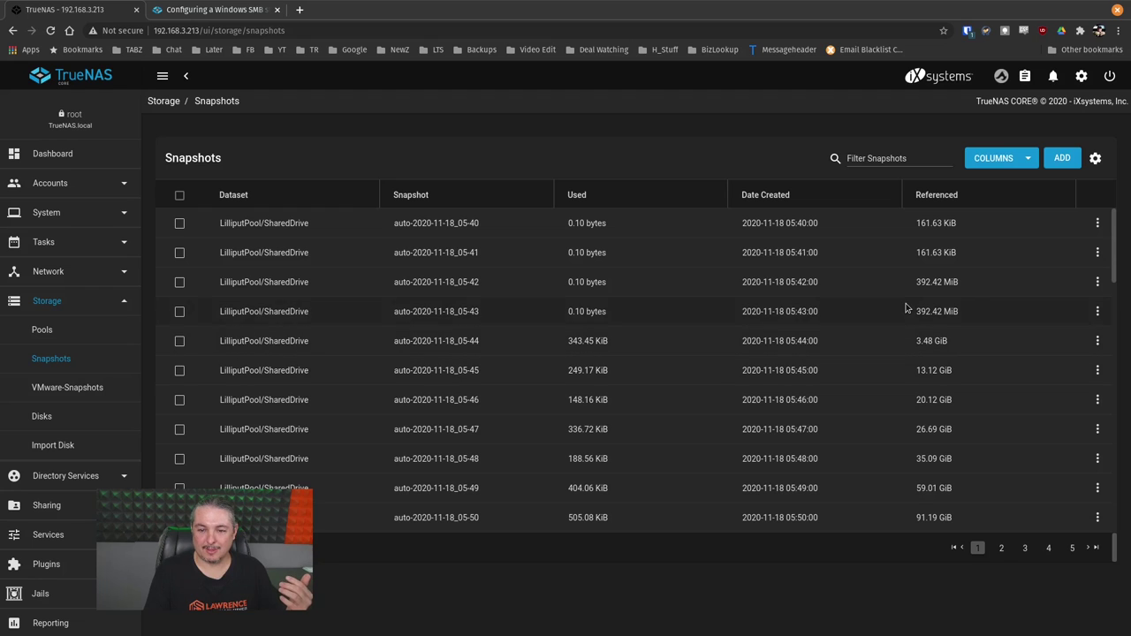
click(766, 194)
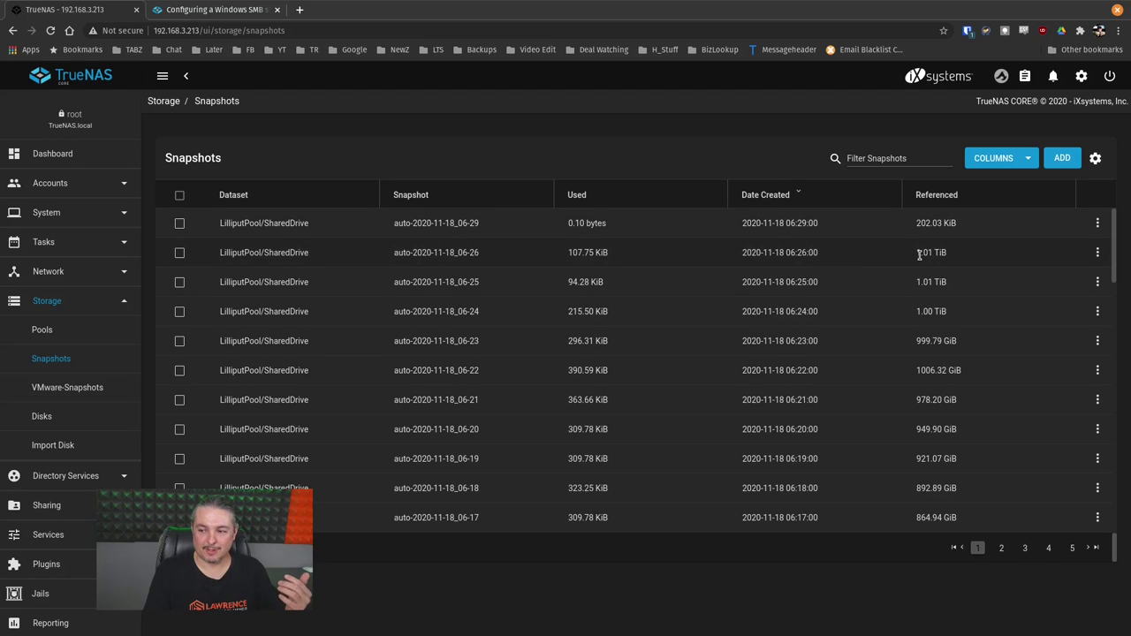
drag(910, 256, 961, 256)
drag(726, 263, 842, 254)
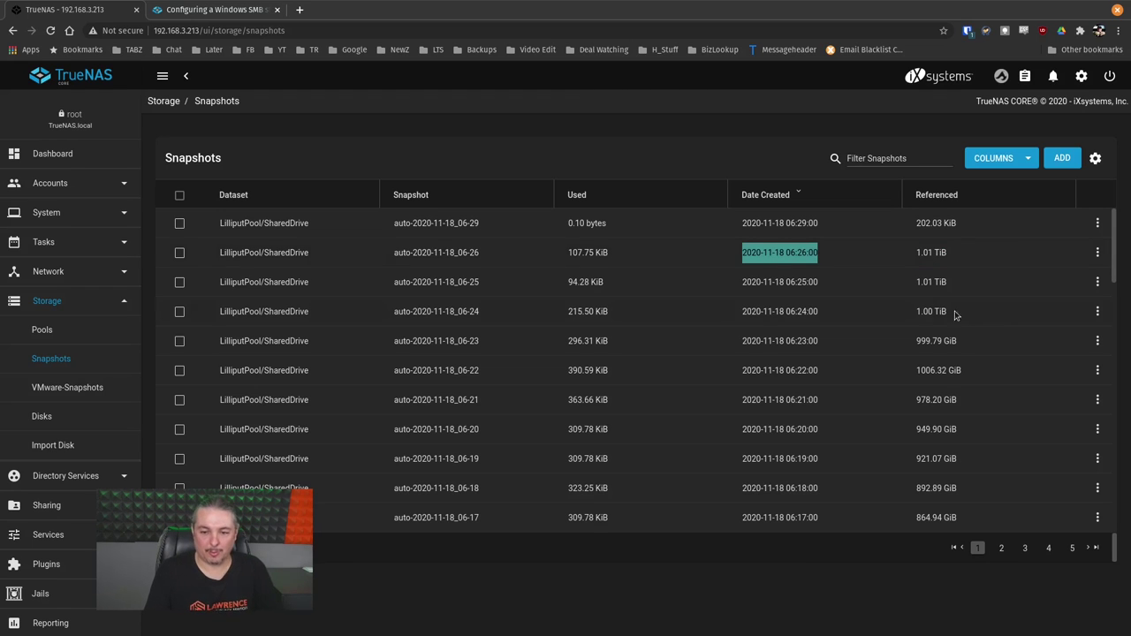
- Roll LilliputPool/SharedDrive back to snapshot auto-2020-11-18_06-23 with No Safety Check confirmed, and list the directory with ls in the terminal
click(1096, 341)
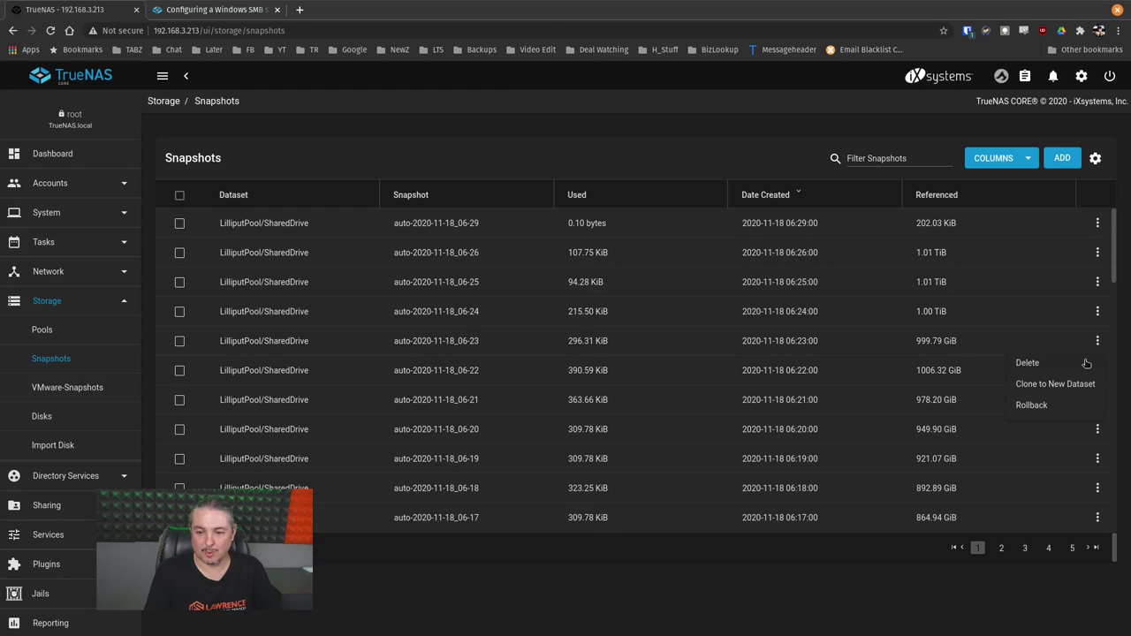
click(1040, 405)
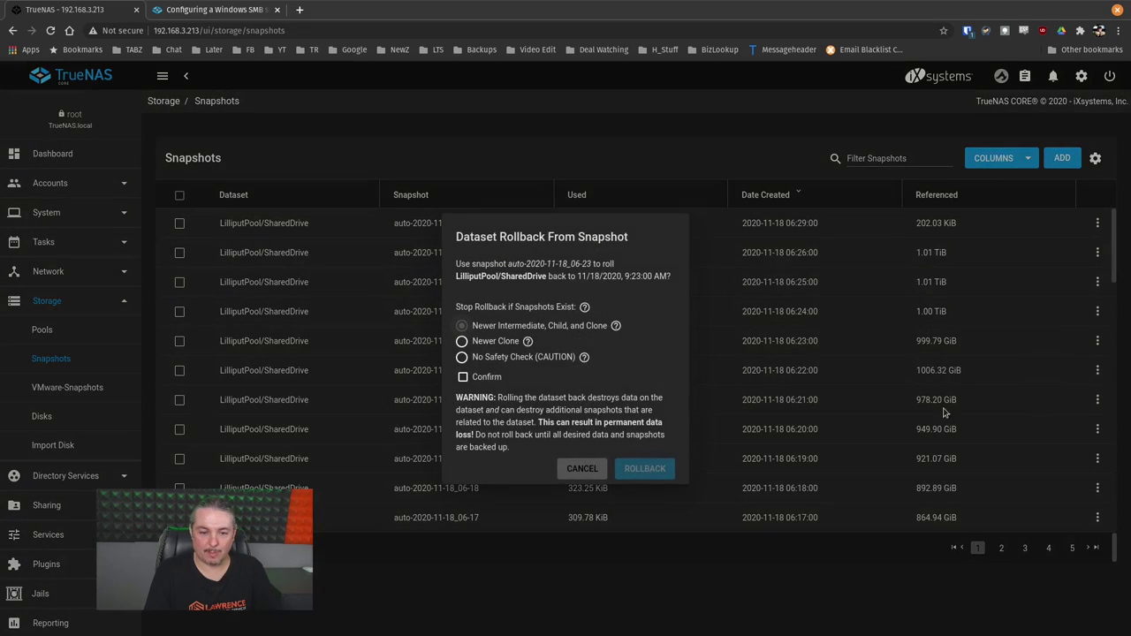
click(462, 358)
click(463, 376)
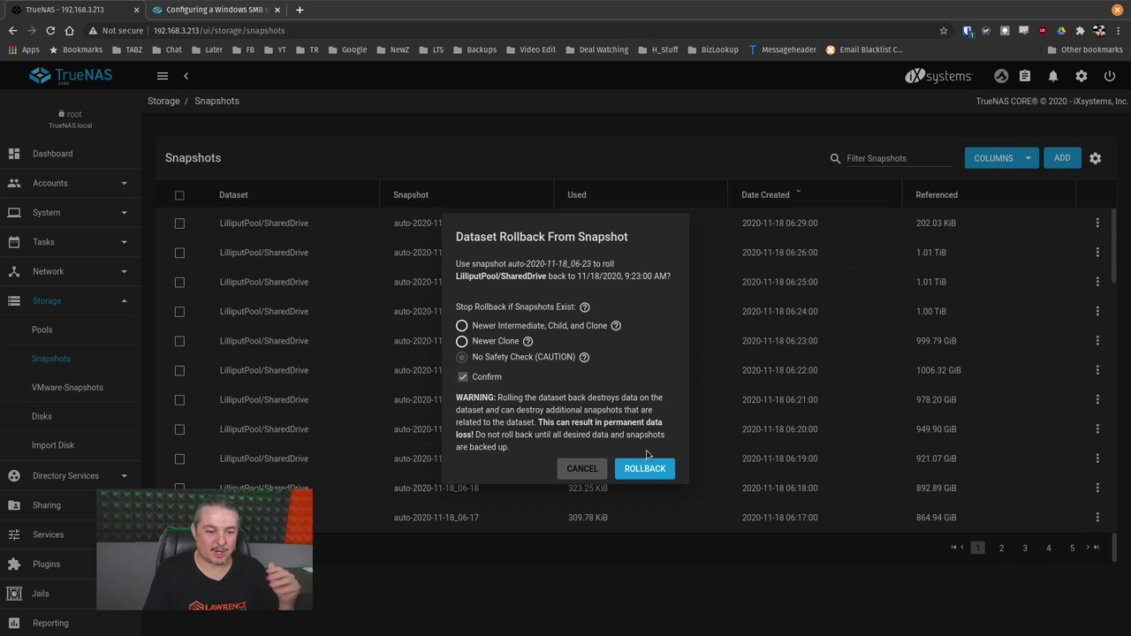
click(644, 469)
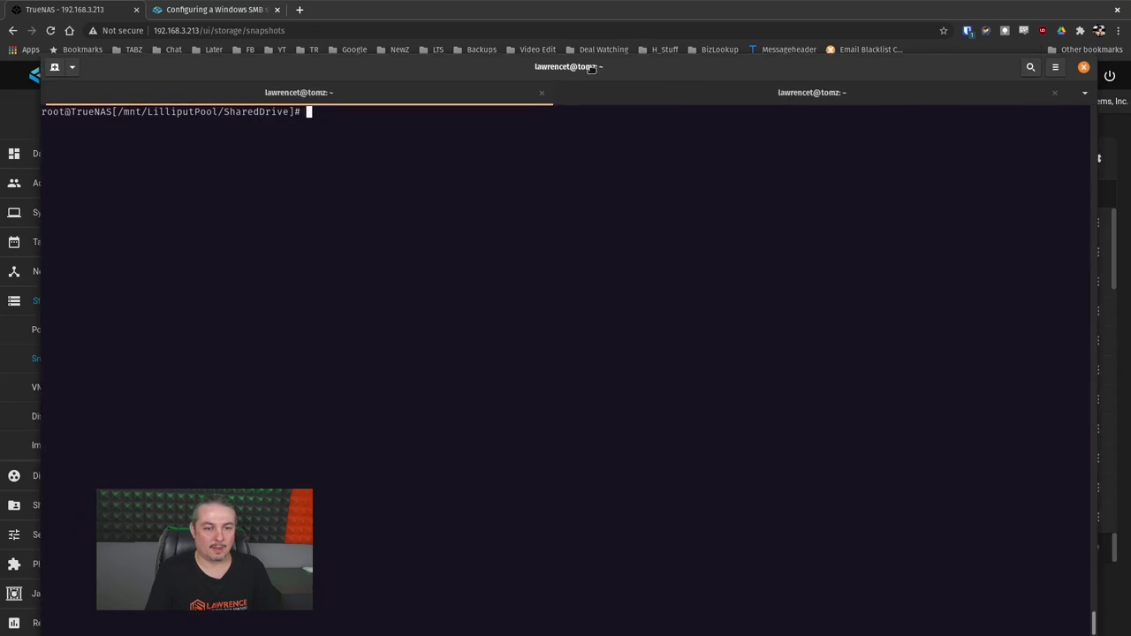
text(ls)
key(Return)
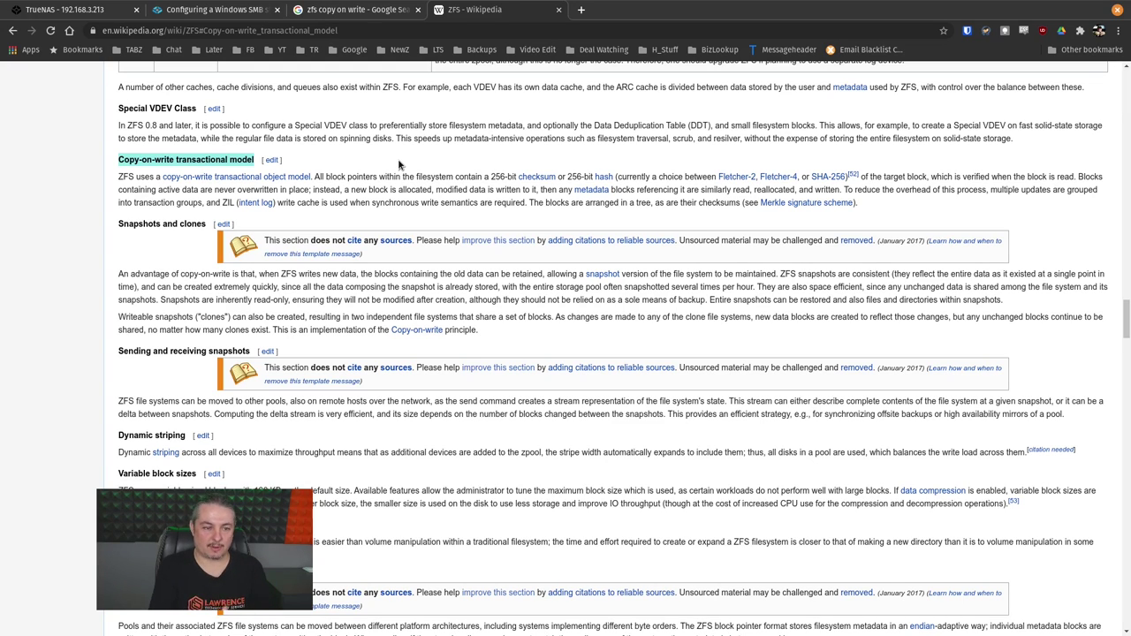
- Review the copy-on-write transactional model section and the preceding sections of the ZFS Wikipedia article
mouse_move(779, 208)
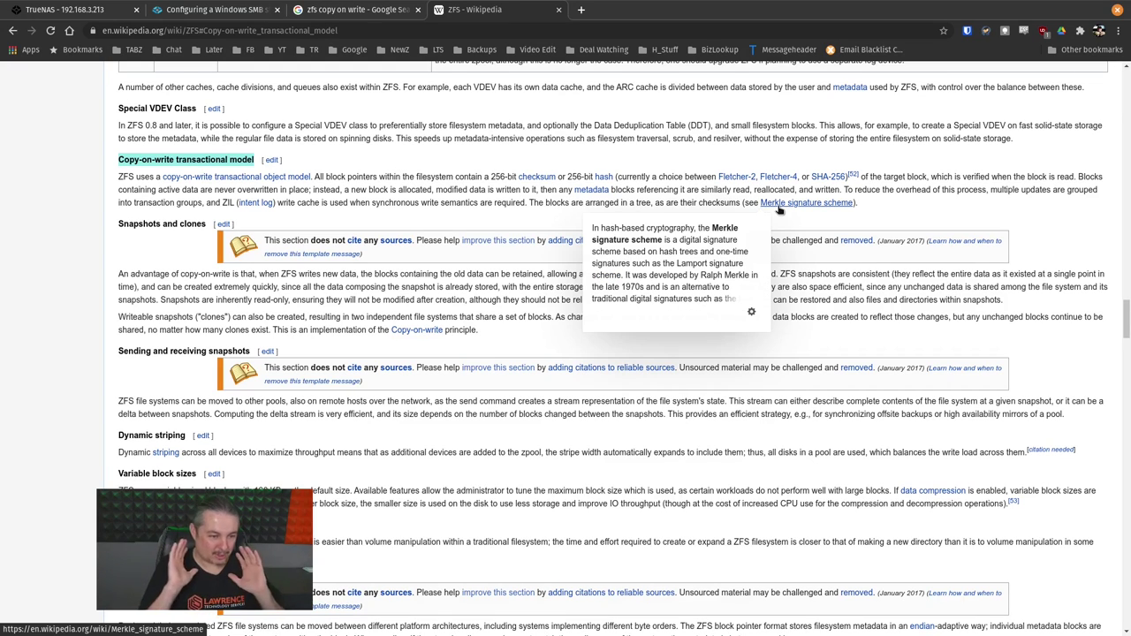
scroll(779, 208, up, 15)
scroll(755, 217, up, 3)
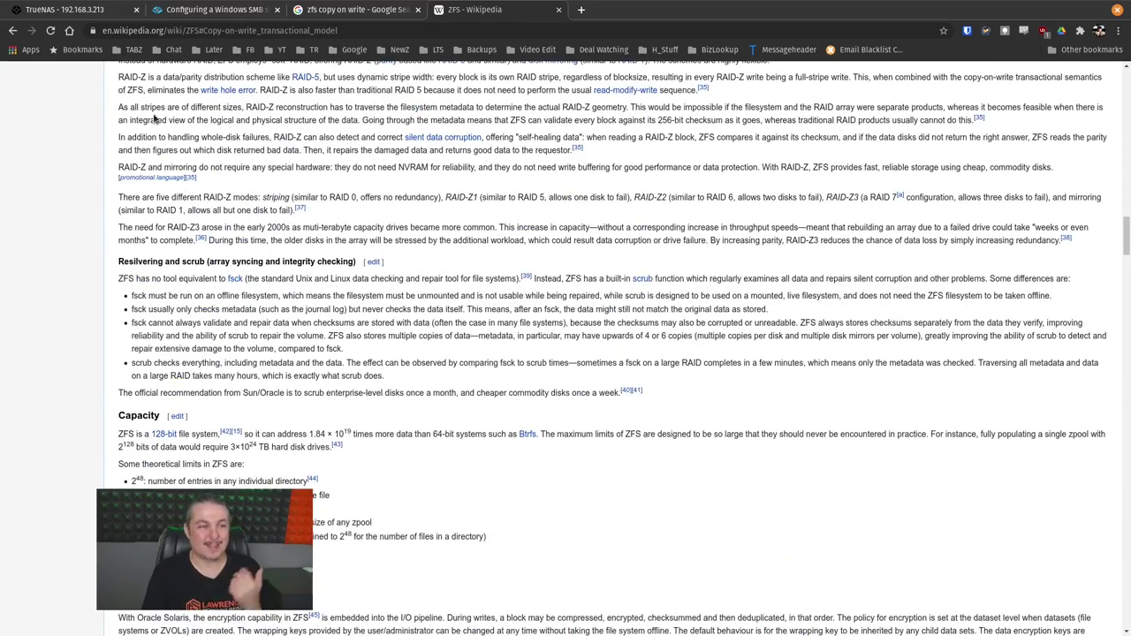
- Return to TrueNAS, reopen the snapshot list and sort it by creation date in ascending order
click(66, 9)
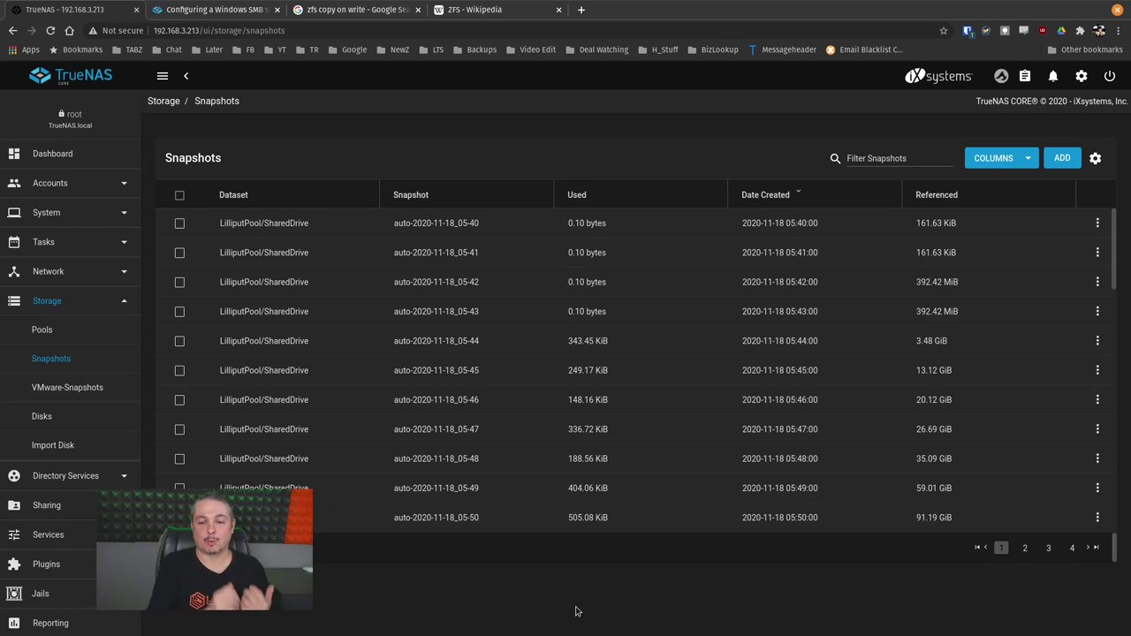
click(57, 330)
click(59, 358)
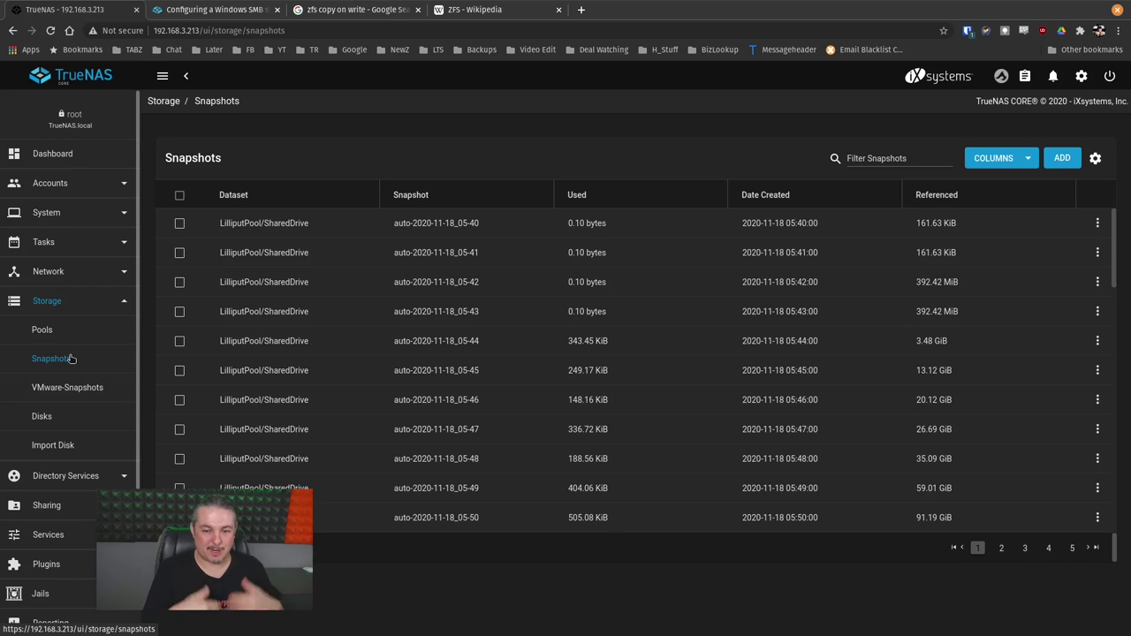
click(770, 200)
click(771, 199)
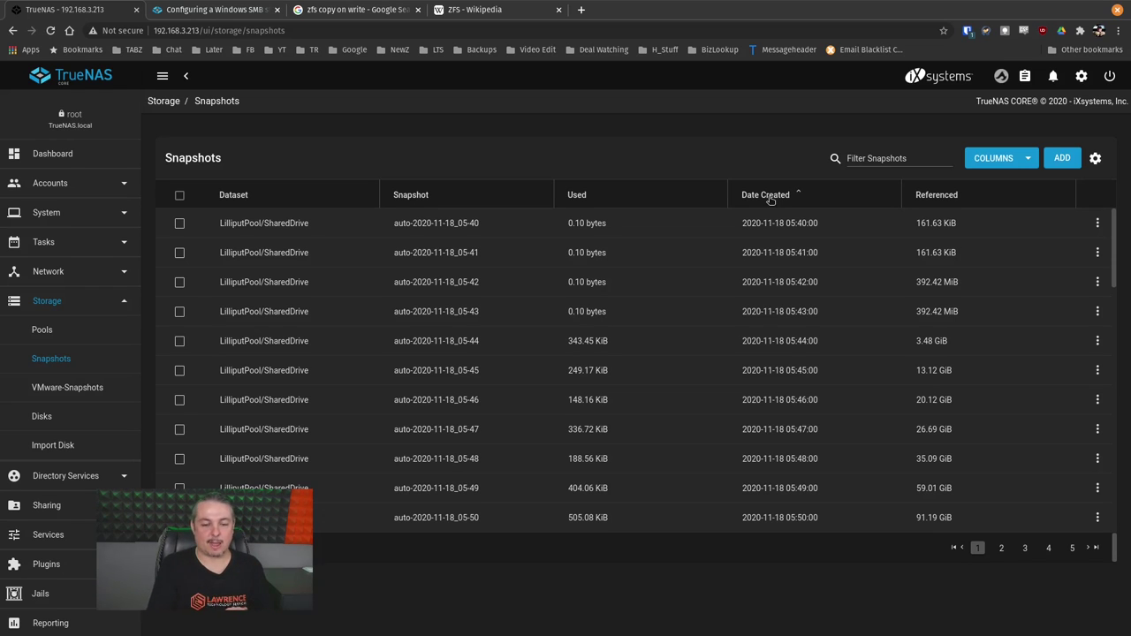